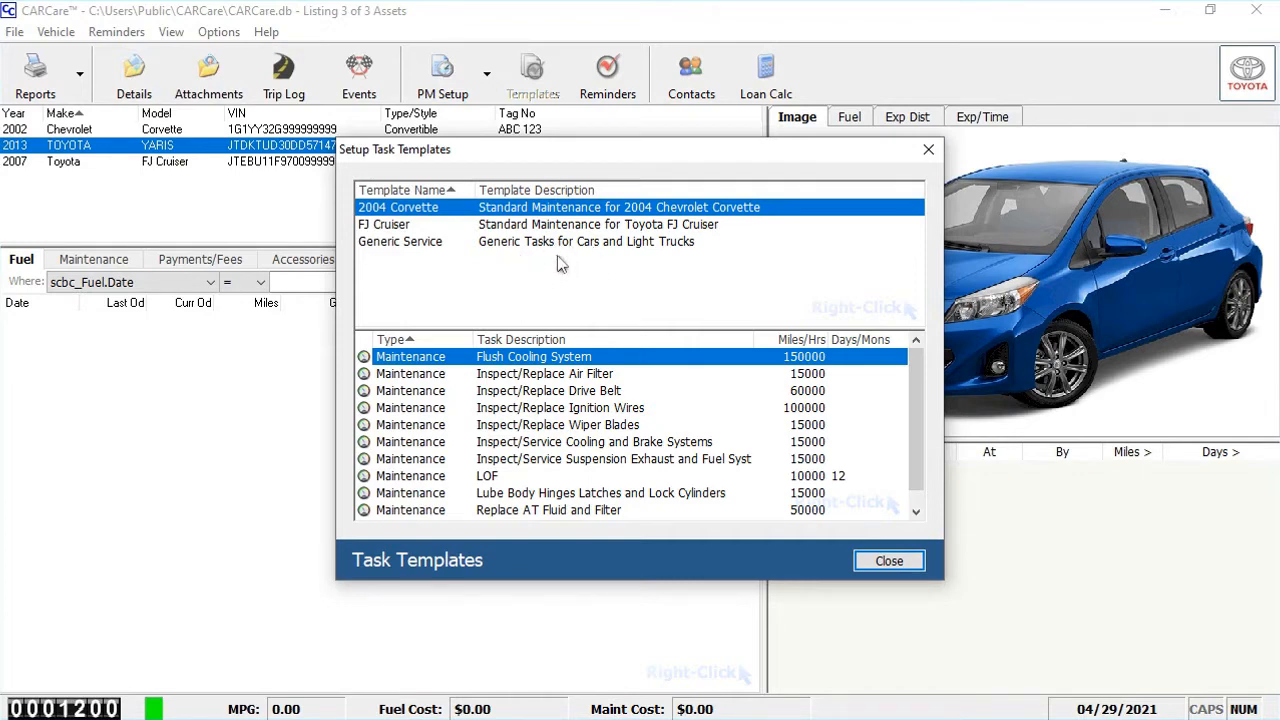
Add a new task template named Yaris with the description "Routine Service"
right_click(561, 263)
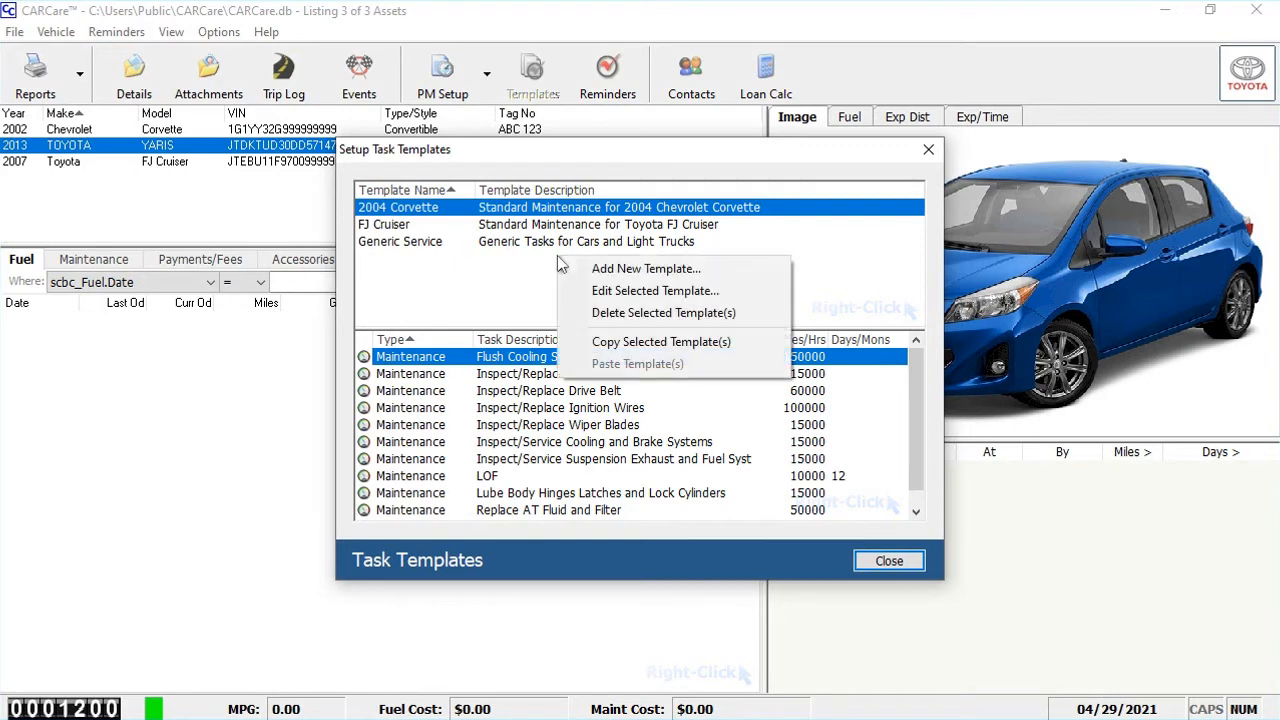
click(614, 270)
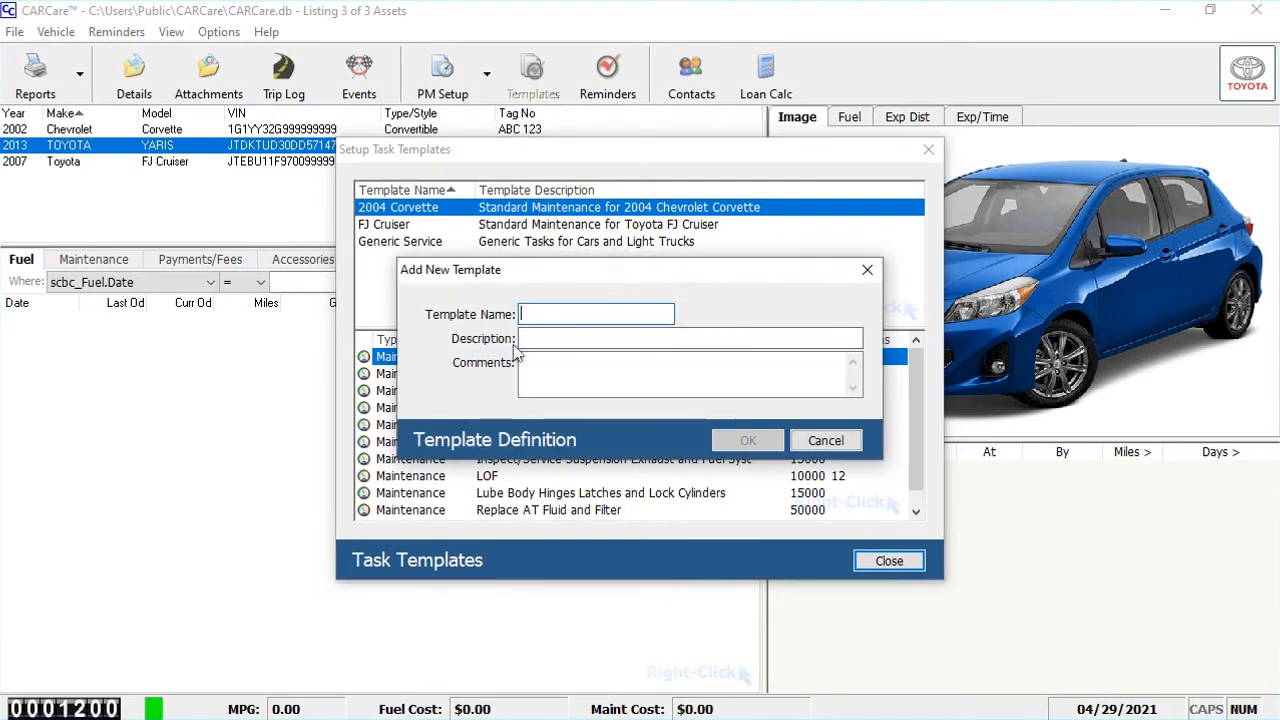
text(Yaris)
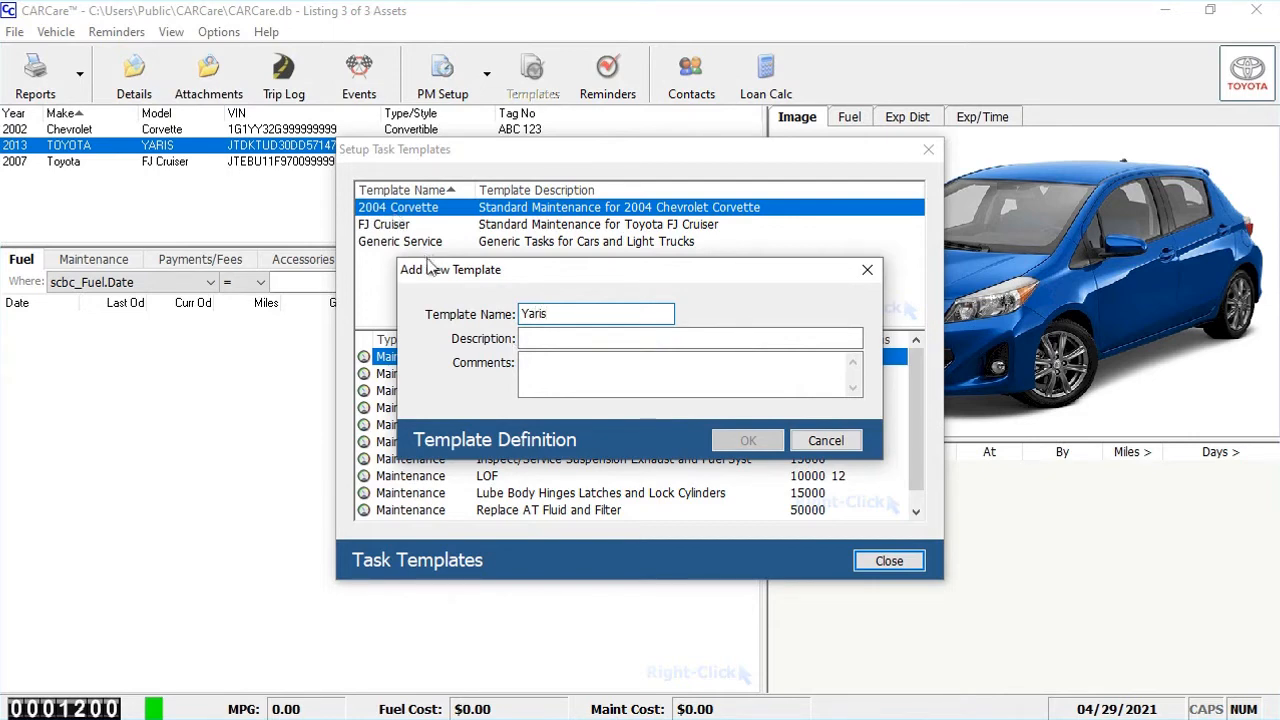
click(538, 340)
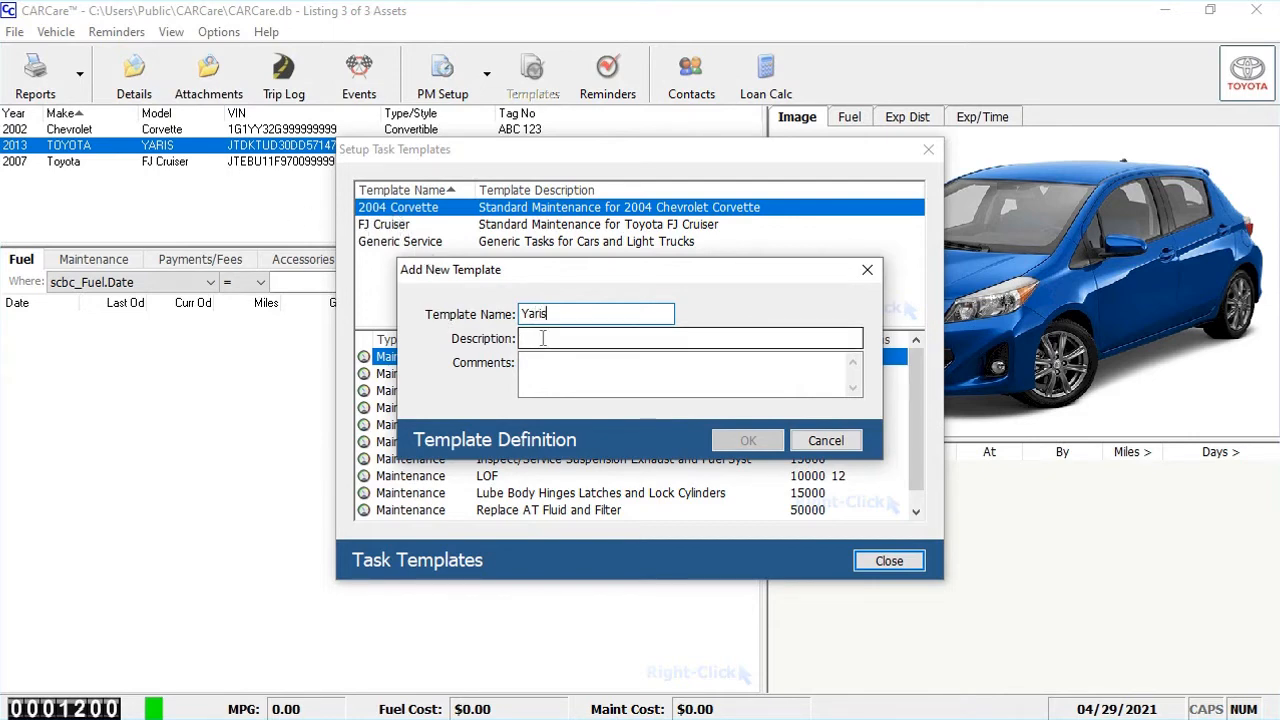
text(Rou)
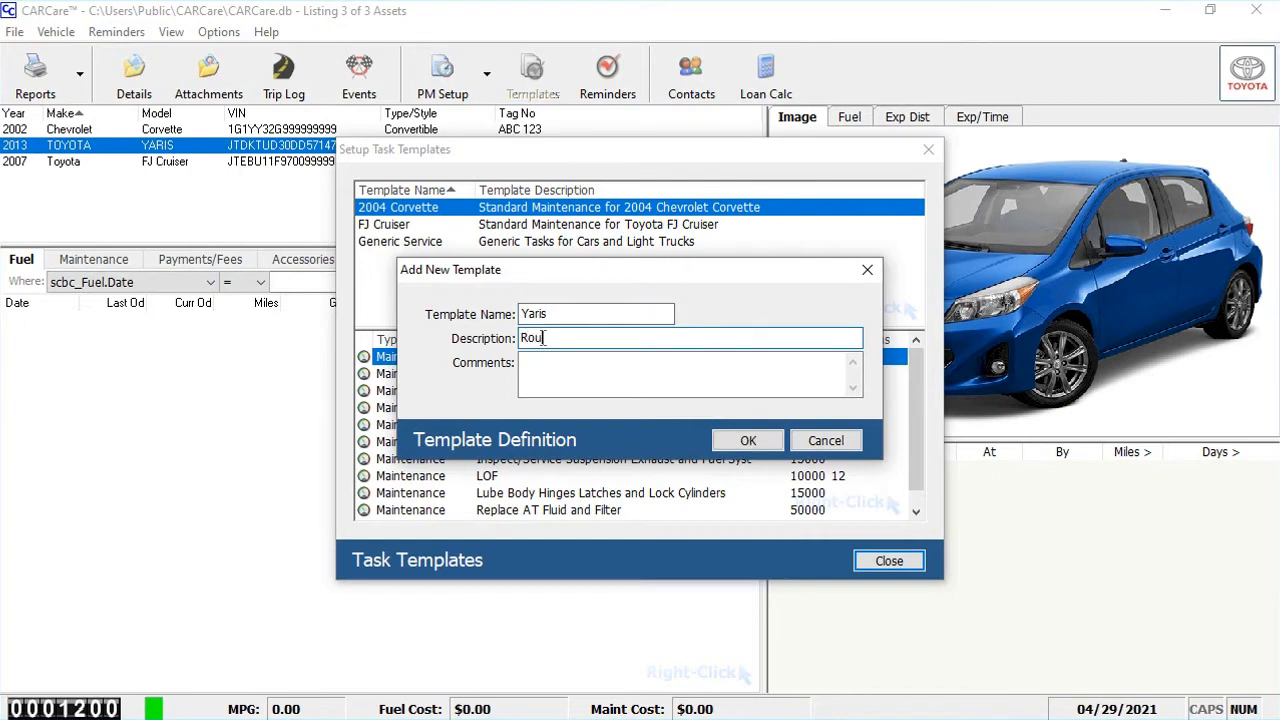
text(tine Service)
click(745, 441)
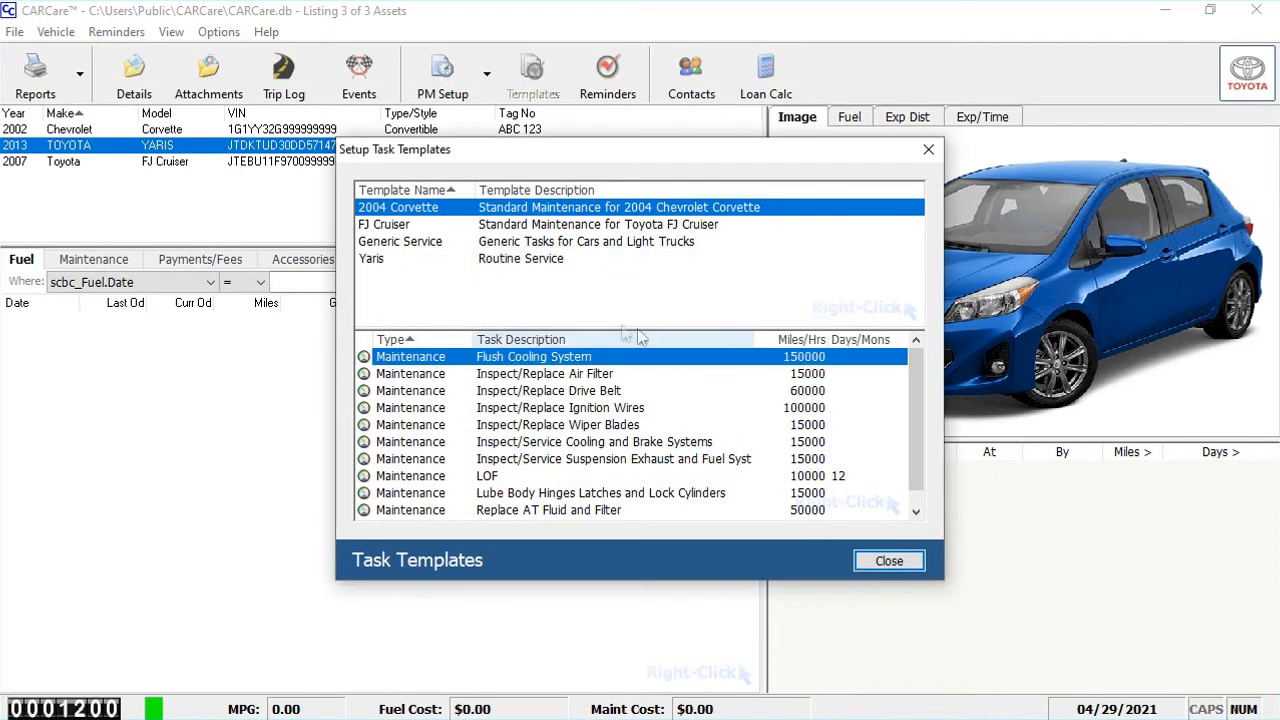
Add a usage-based LOF maintenance task to the Yaris template, due every 8000 miles and starting from the current odometer
click(401, 264)
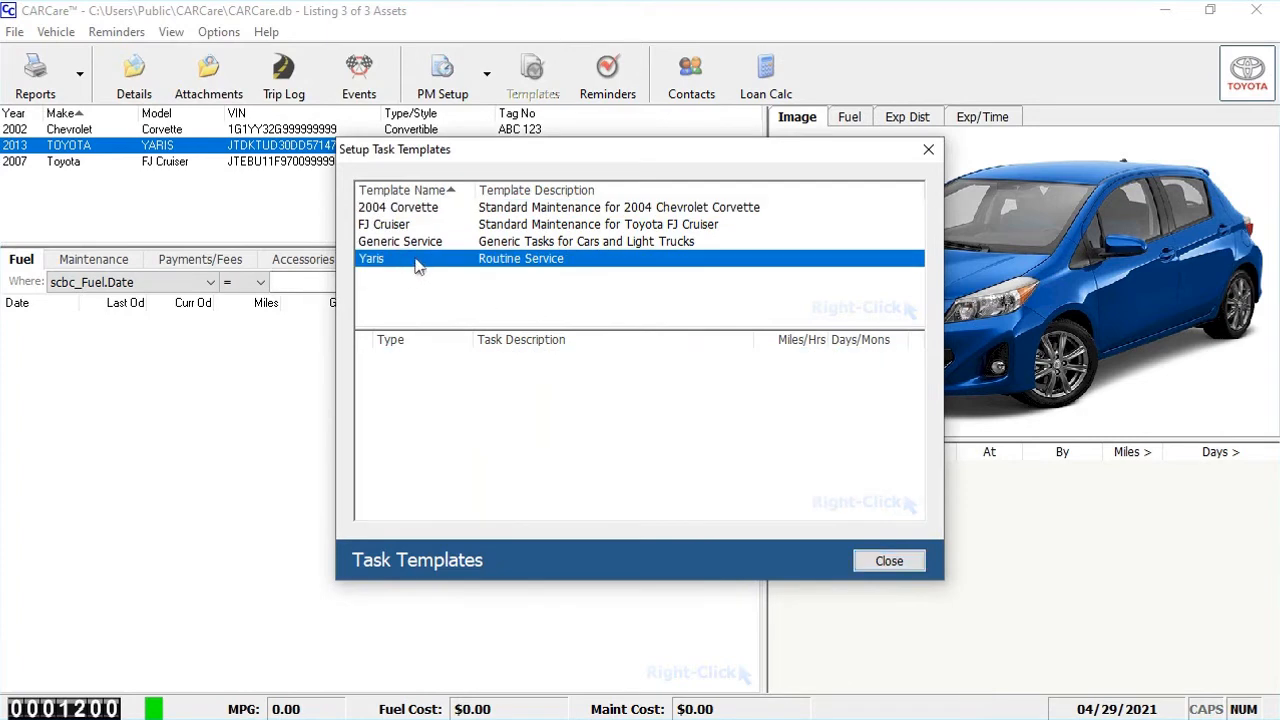
right_click(515, 430)
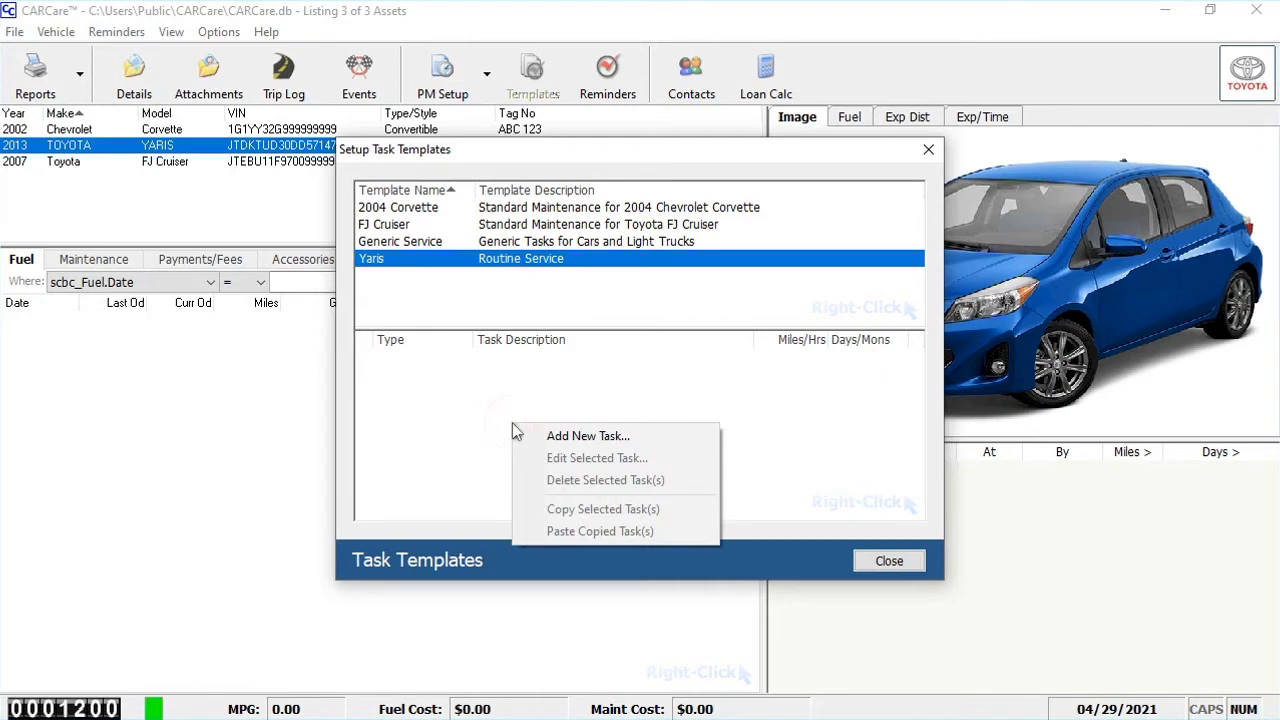
click(581, 440)
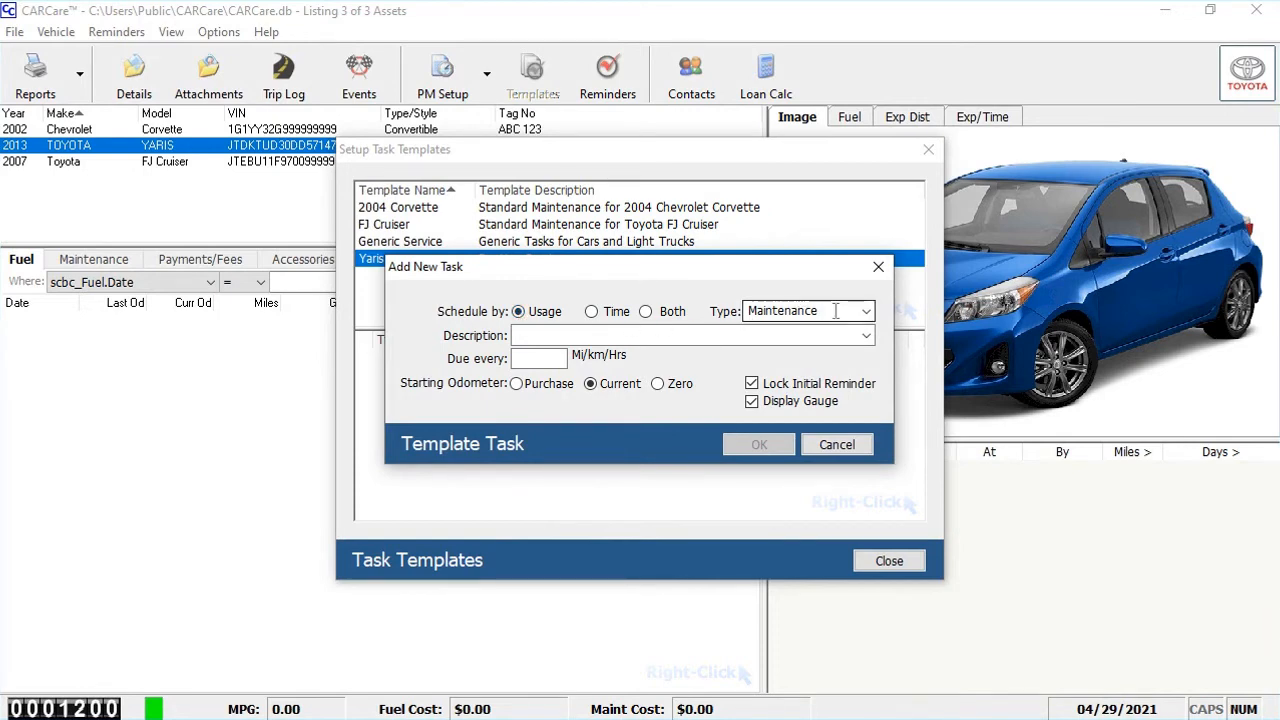
click(656, 337)
text(LOF)
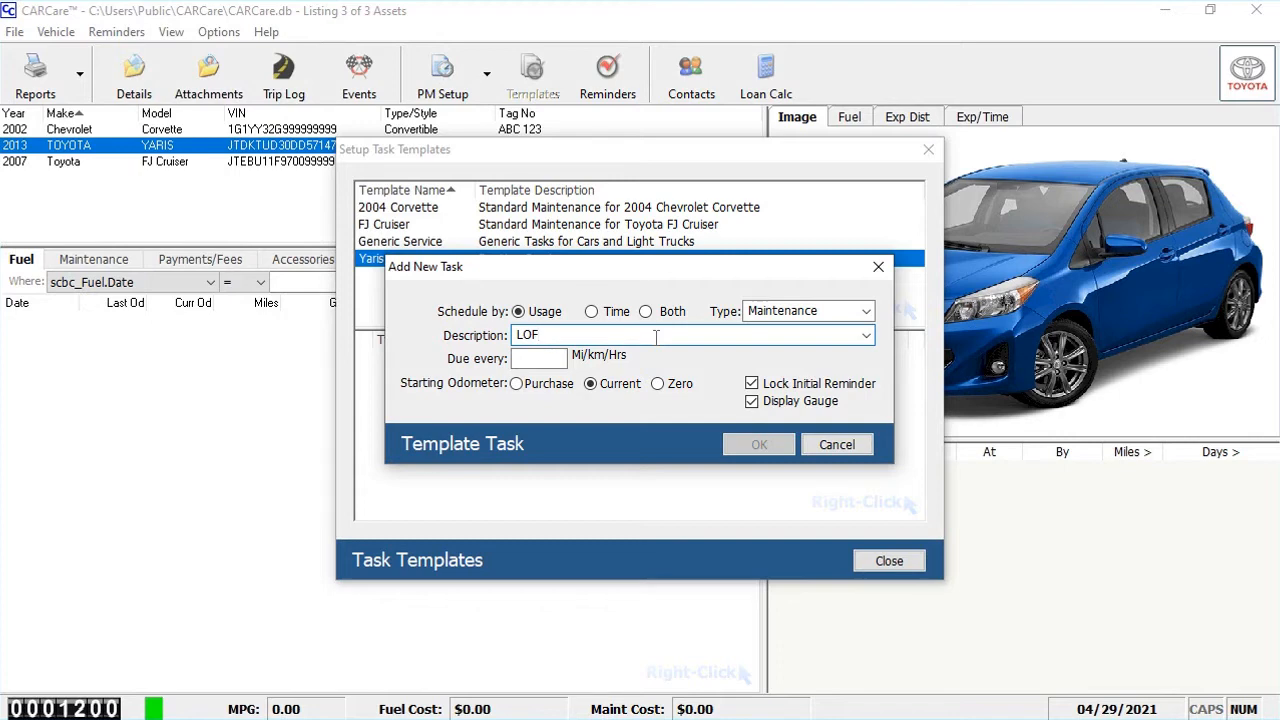
click(548, 359)
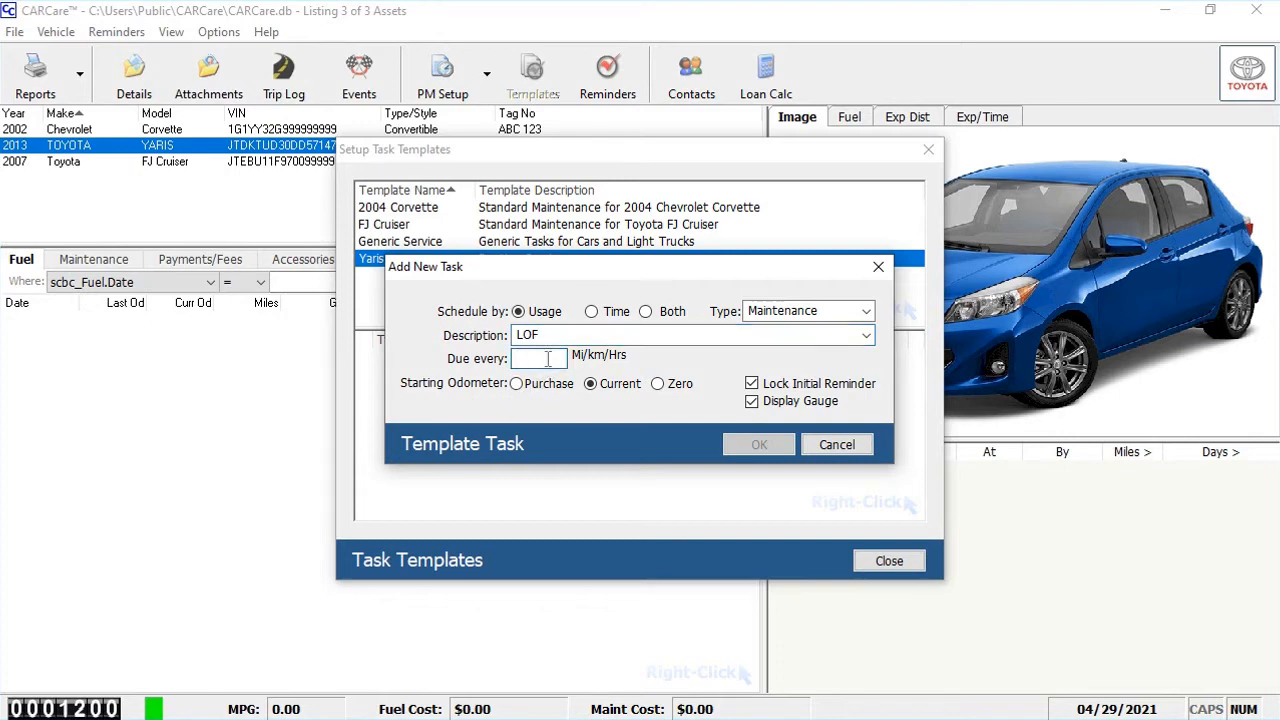
text(8000)
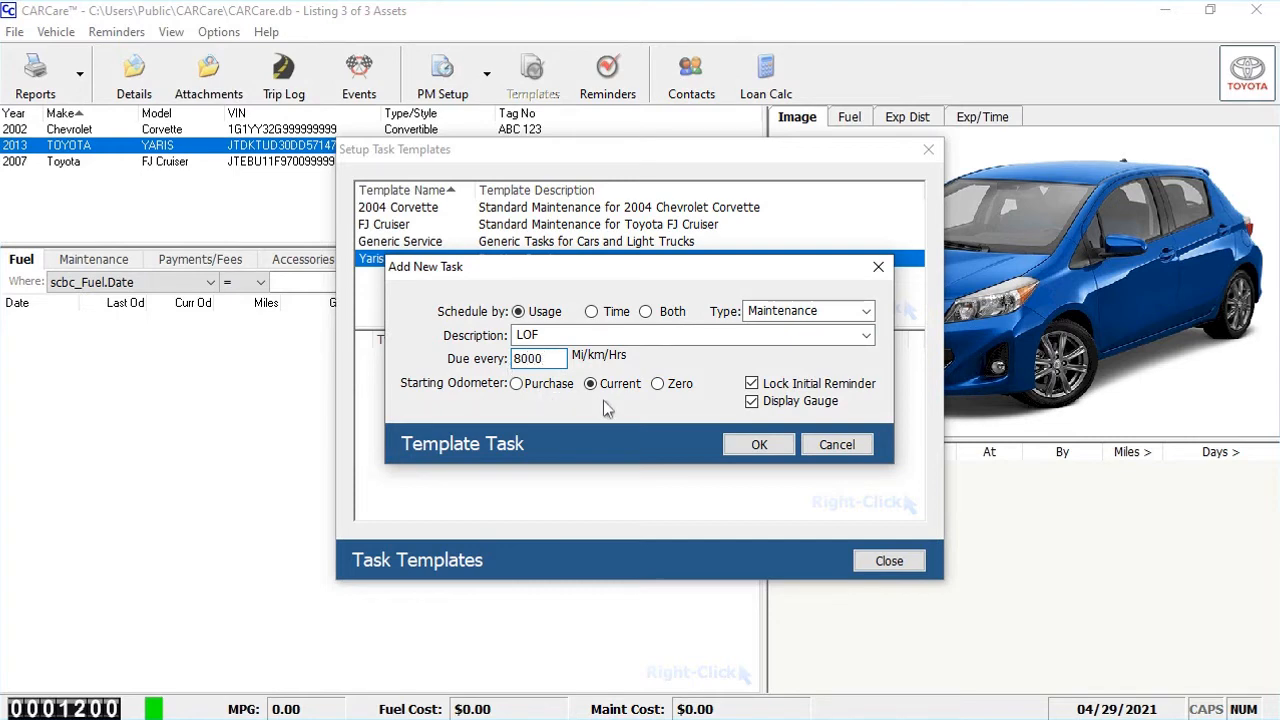
click(591, 384)
click(758, 444)
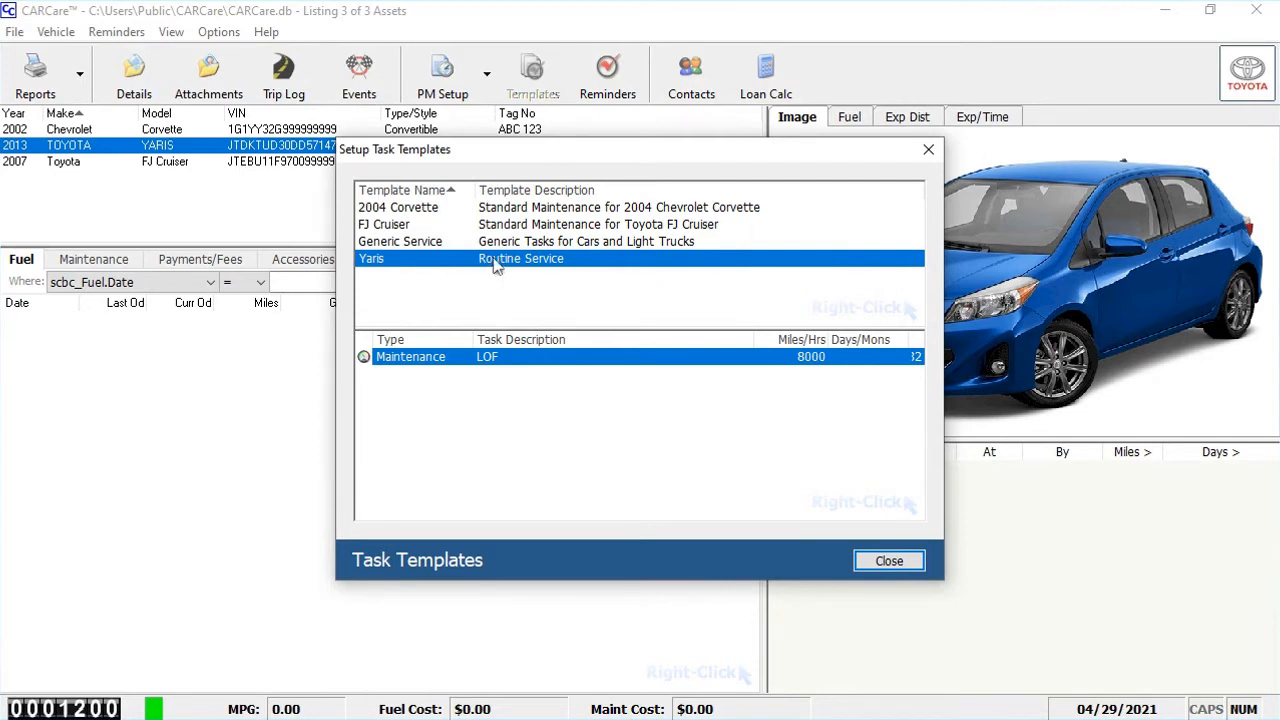
Add a usage-based Tire Rotation maintenance task to the Yaris template, due every 8000 miles from the current odometer
right_click(555, 432)
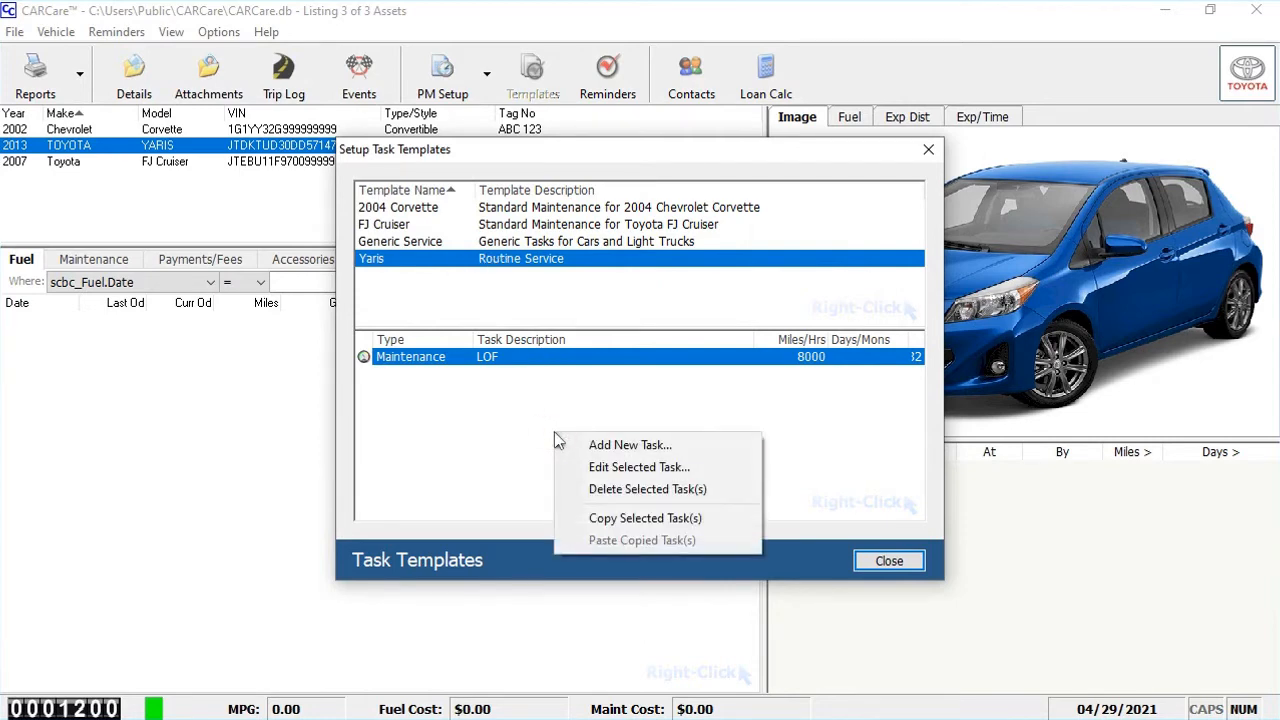
click(613, 446)
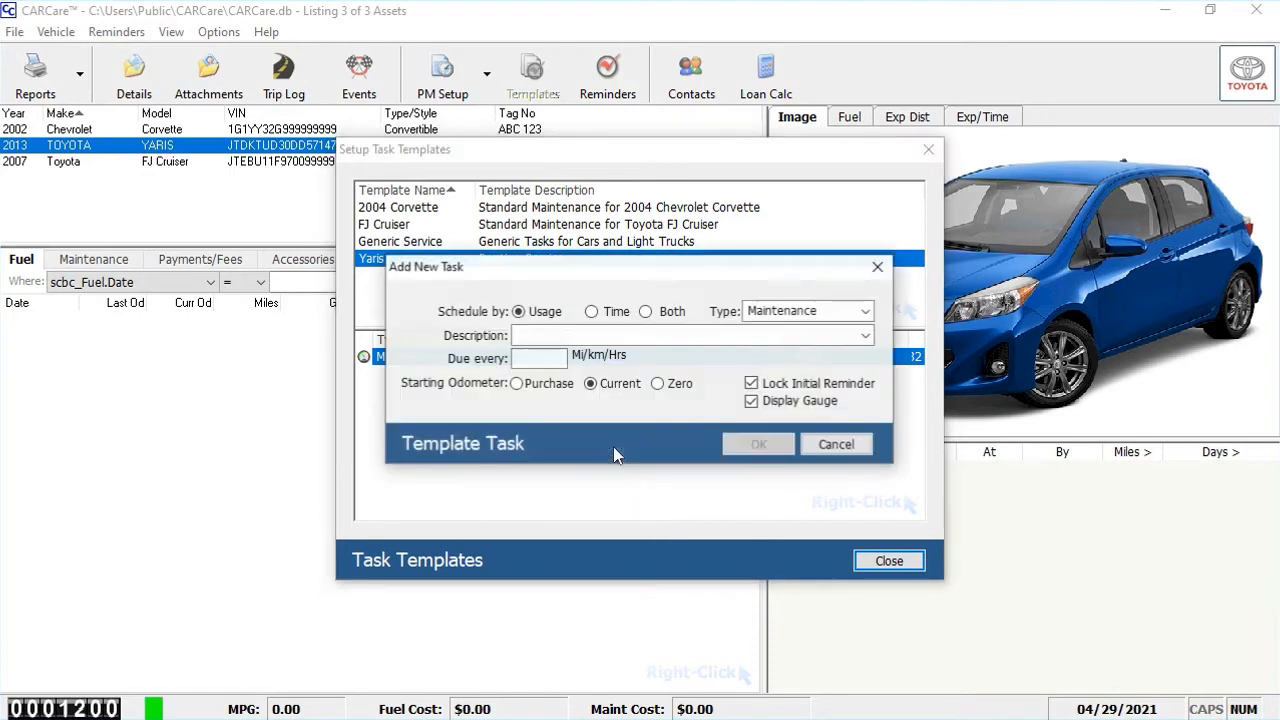
click(565, 338)
text(Tire Rotation)
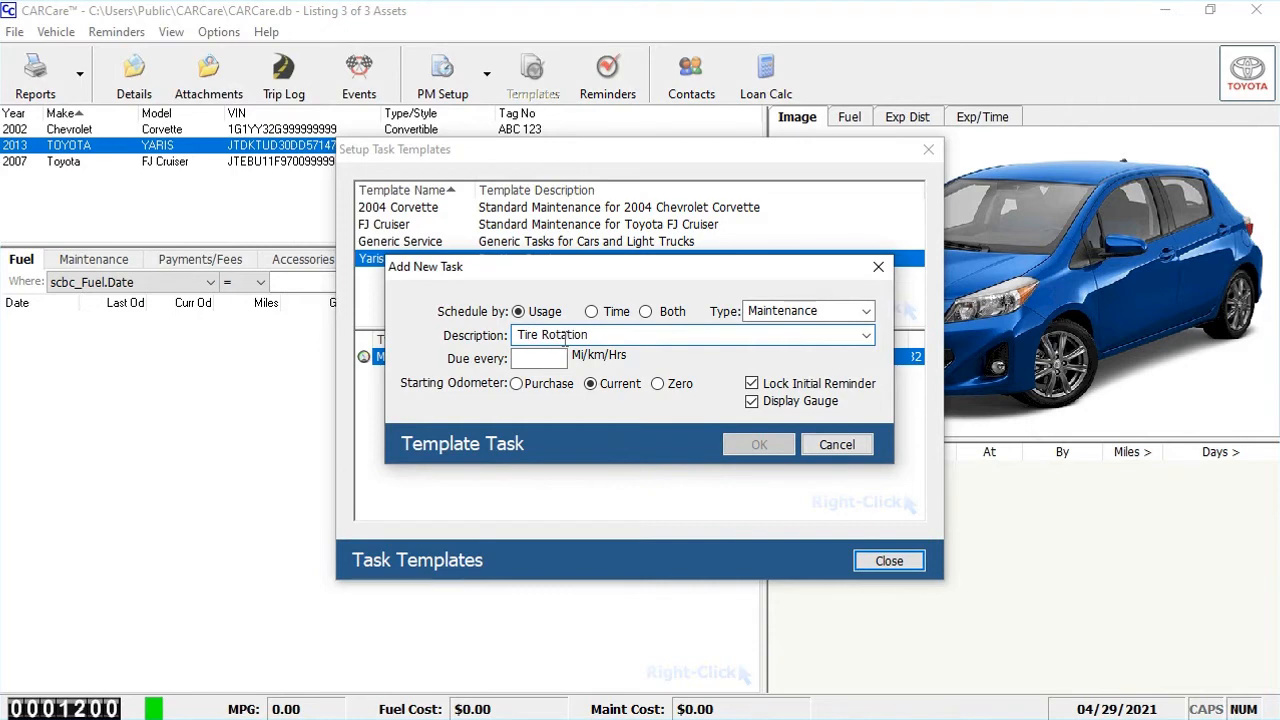
click(549, 362)
text(8000)
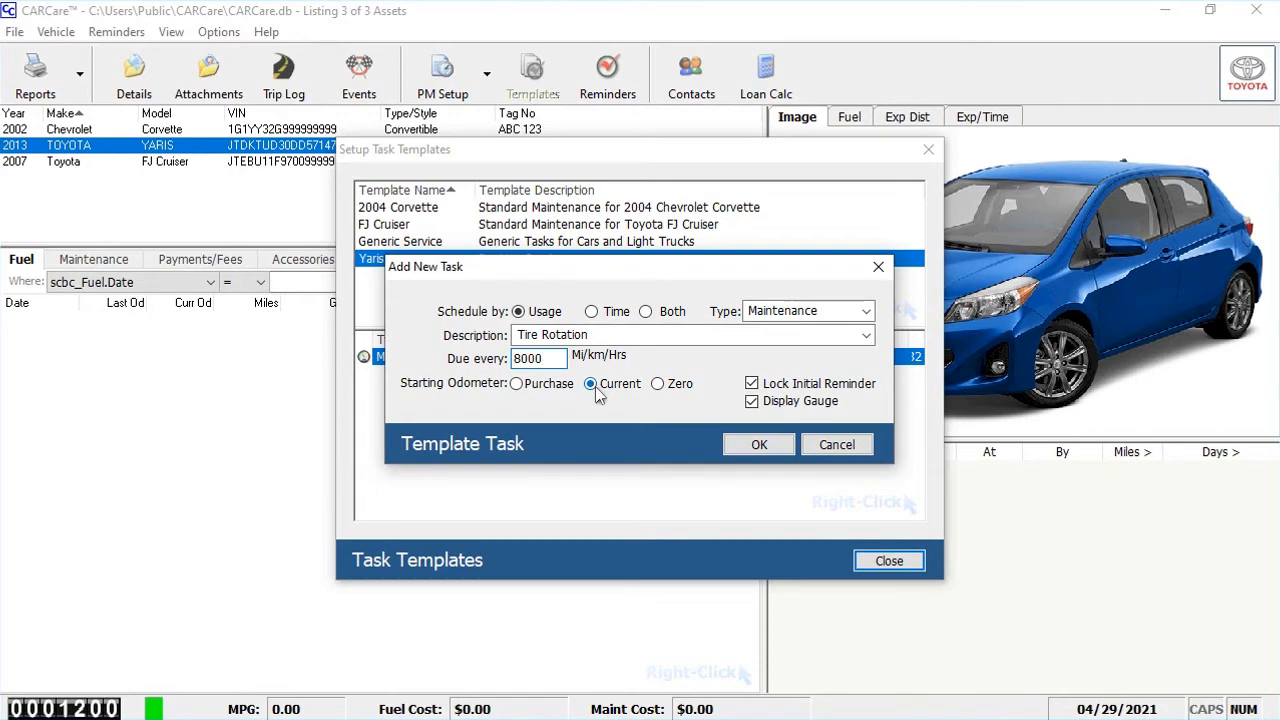
click(759, 444)
Add a Replace Cabin Air Filter maintenance task to the Yaris template, scheduled by time and due every 24 months
right_click(565, 448)
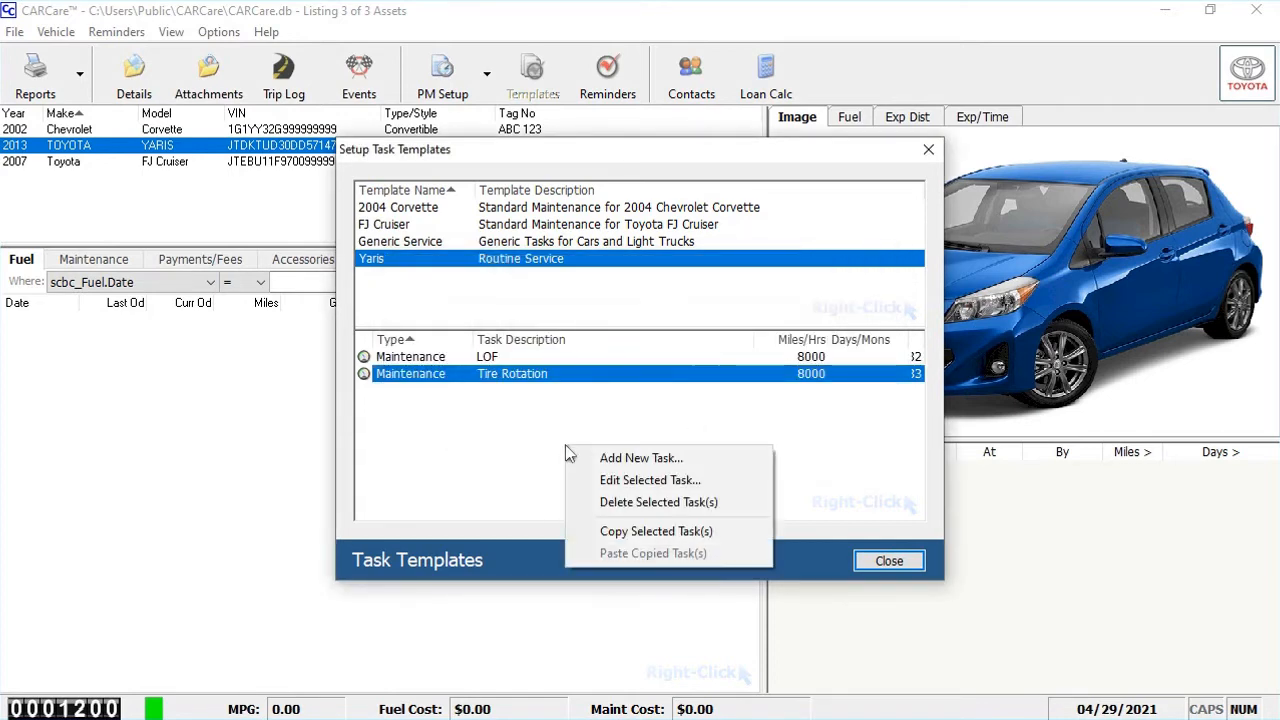
click(566, 452)
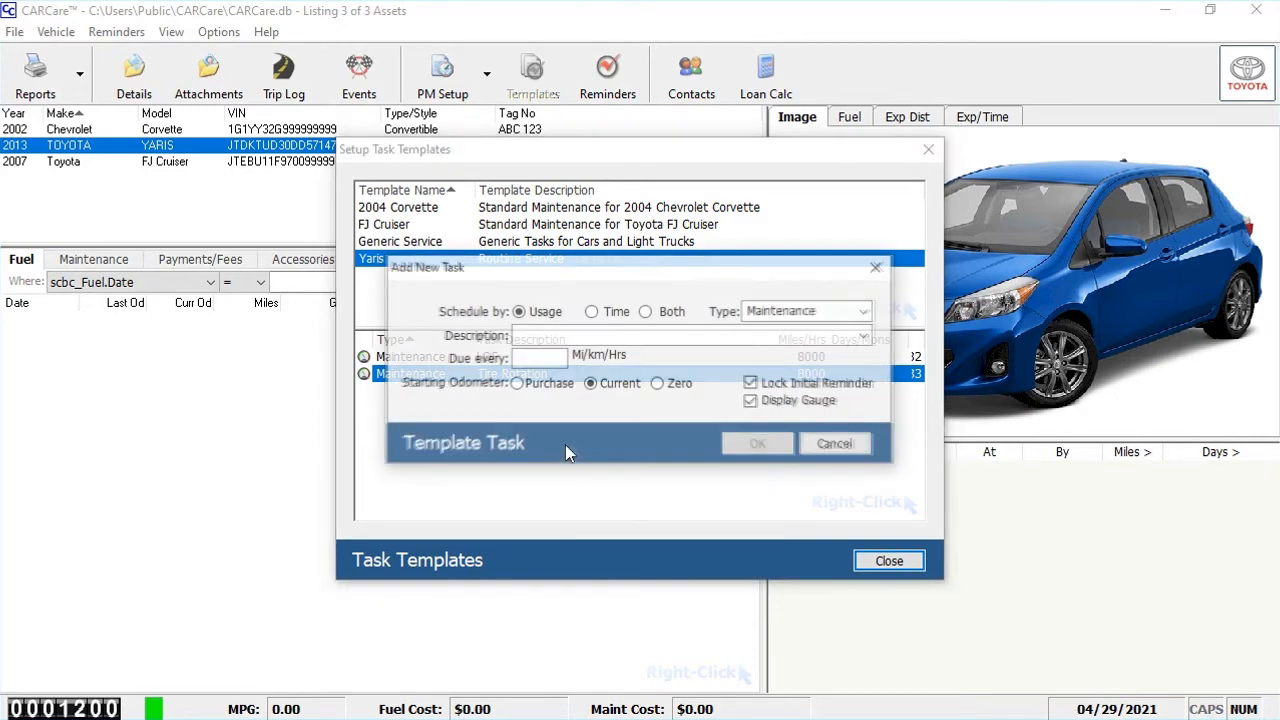
click(611, 337)
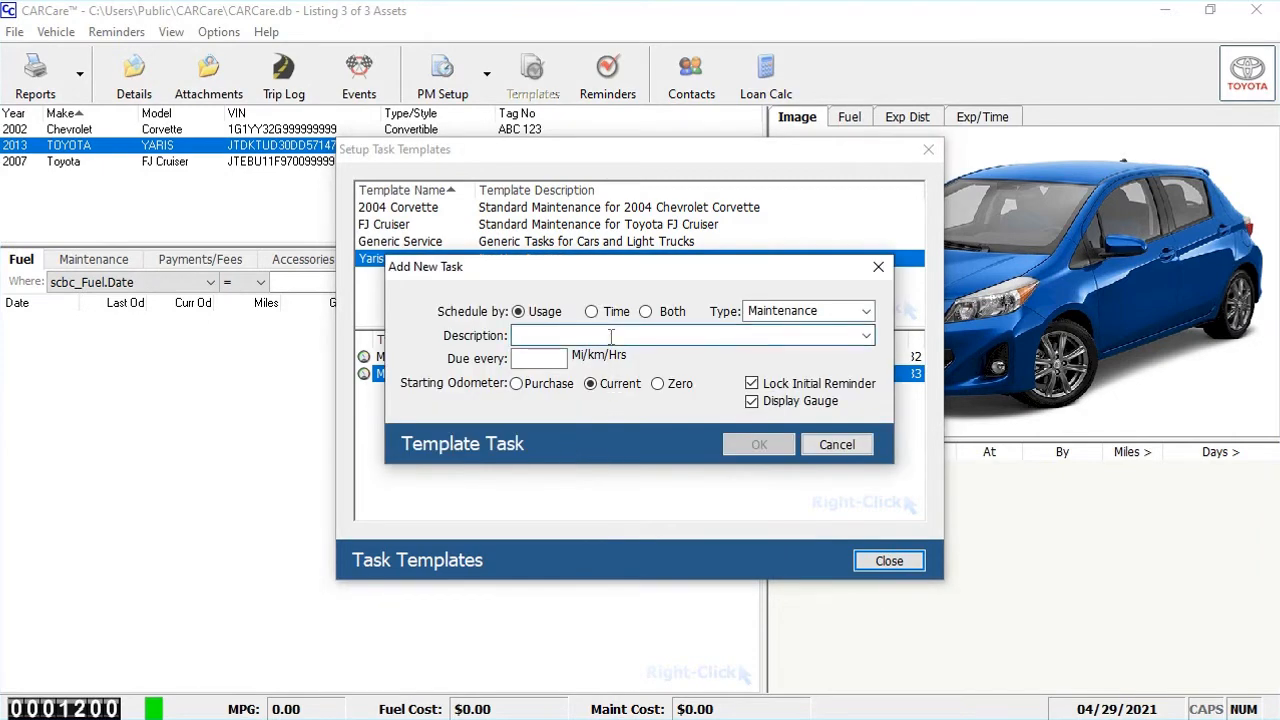
text(Replace Cabin Air Filter)
click(592, 312)
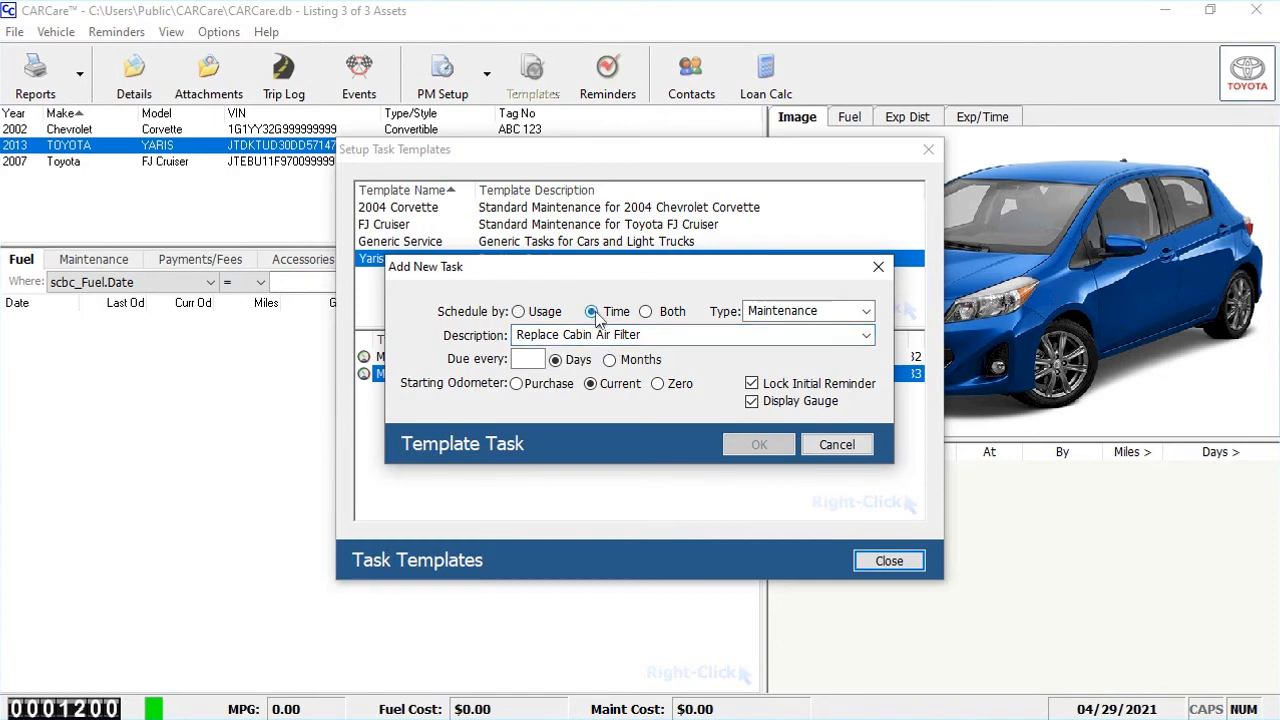
click(533, 358)
text(24)
click(611, 361)
click(759, 444)
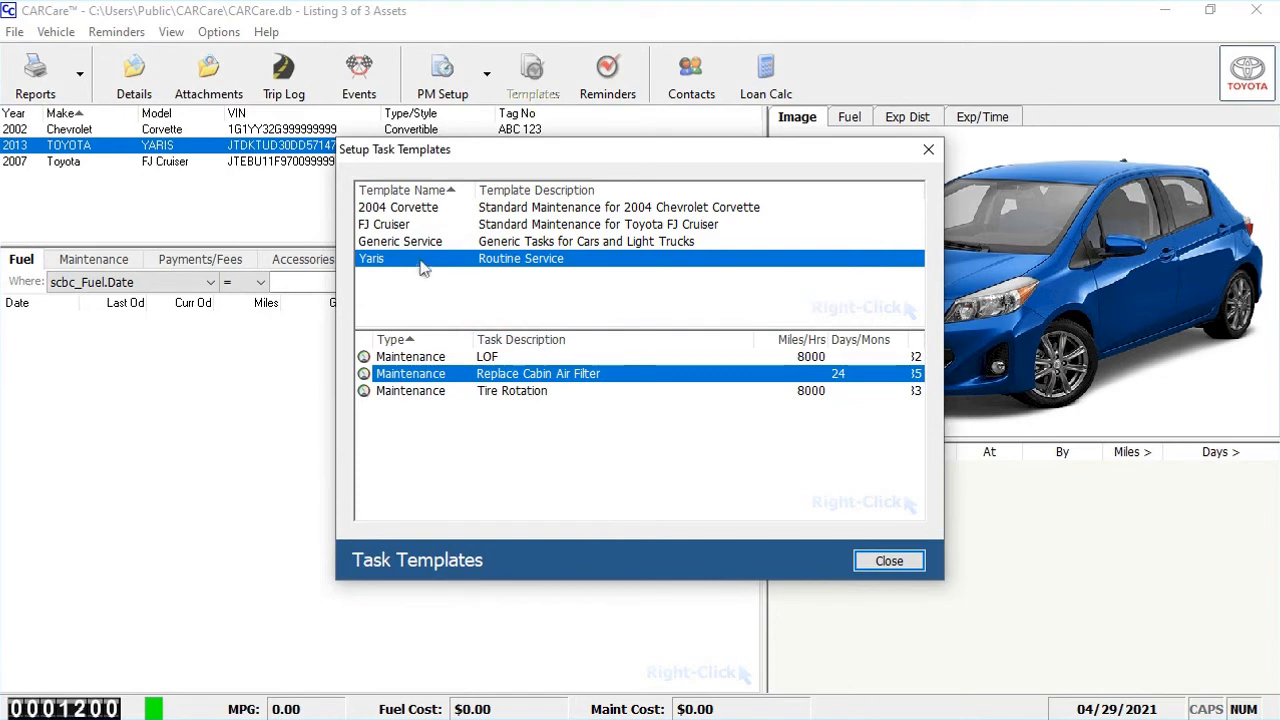
Review the intervals of the three tasks in the Yaris template and close the template setup
click(521, 360)
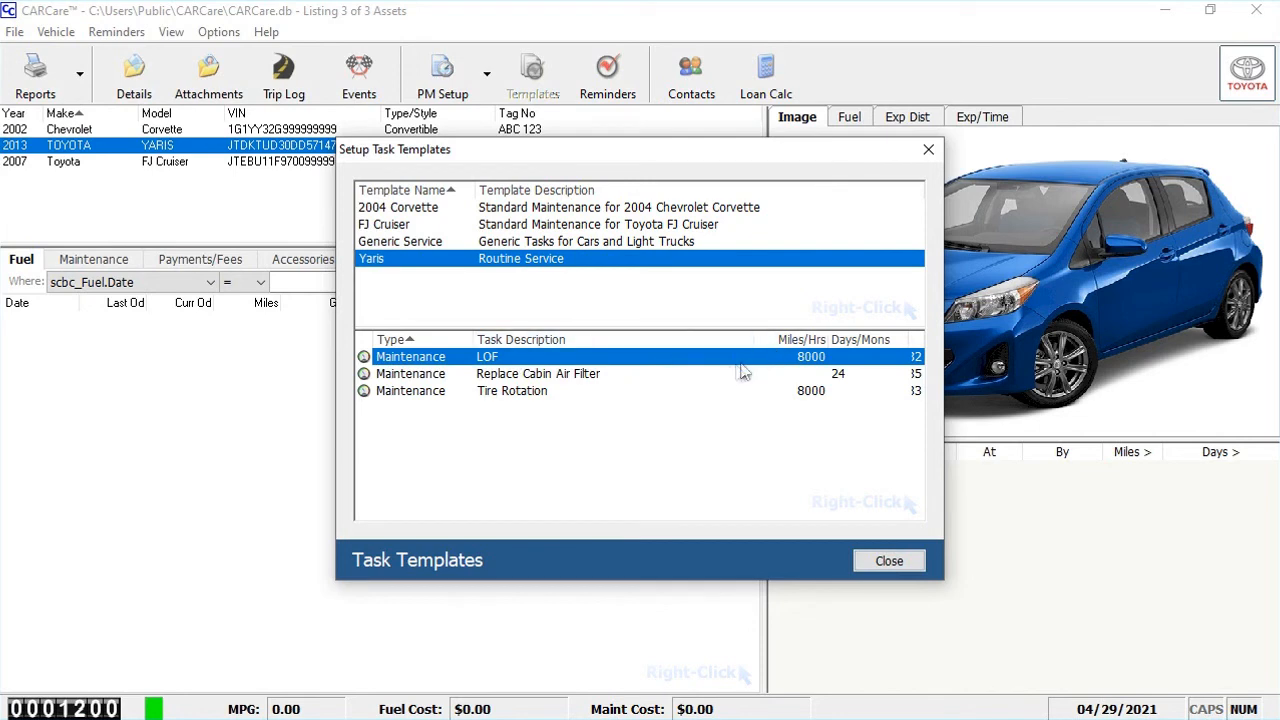
click(595, 377)
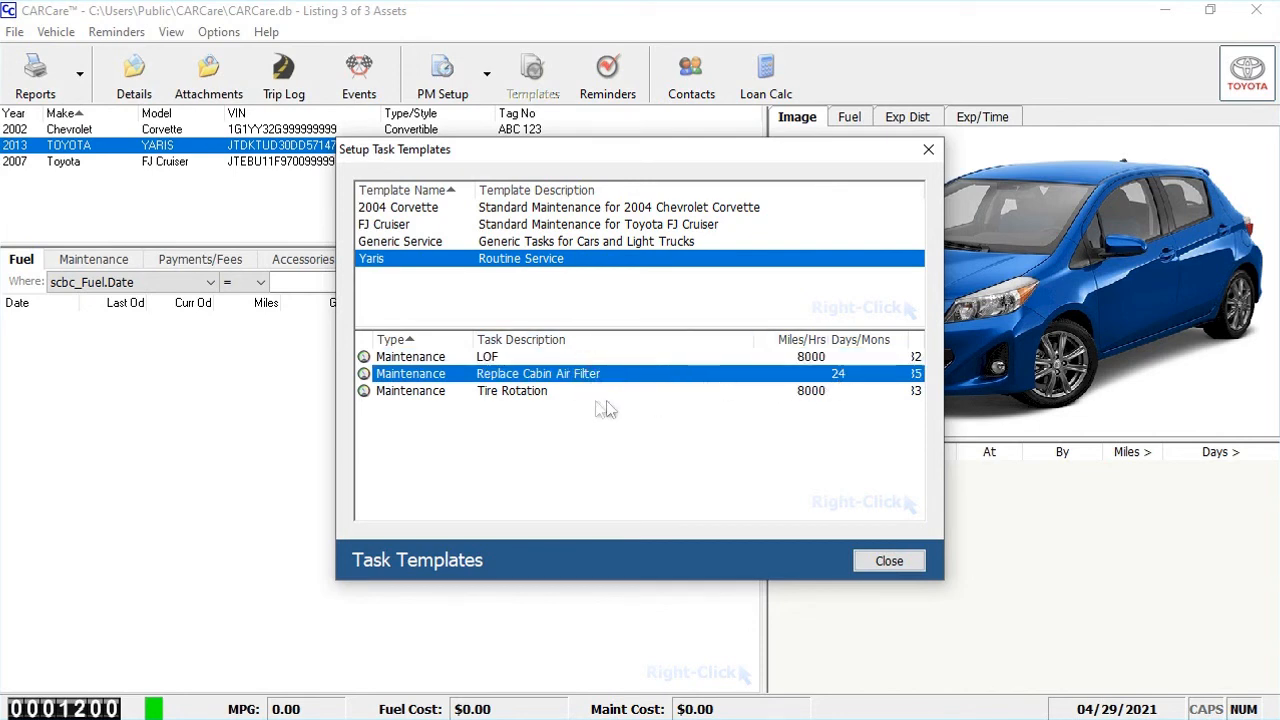
click(537, 395)
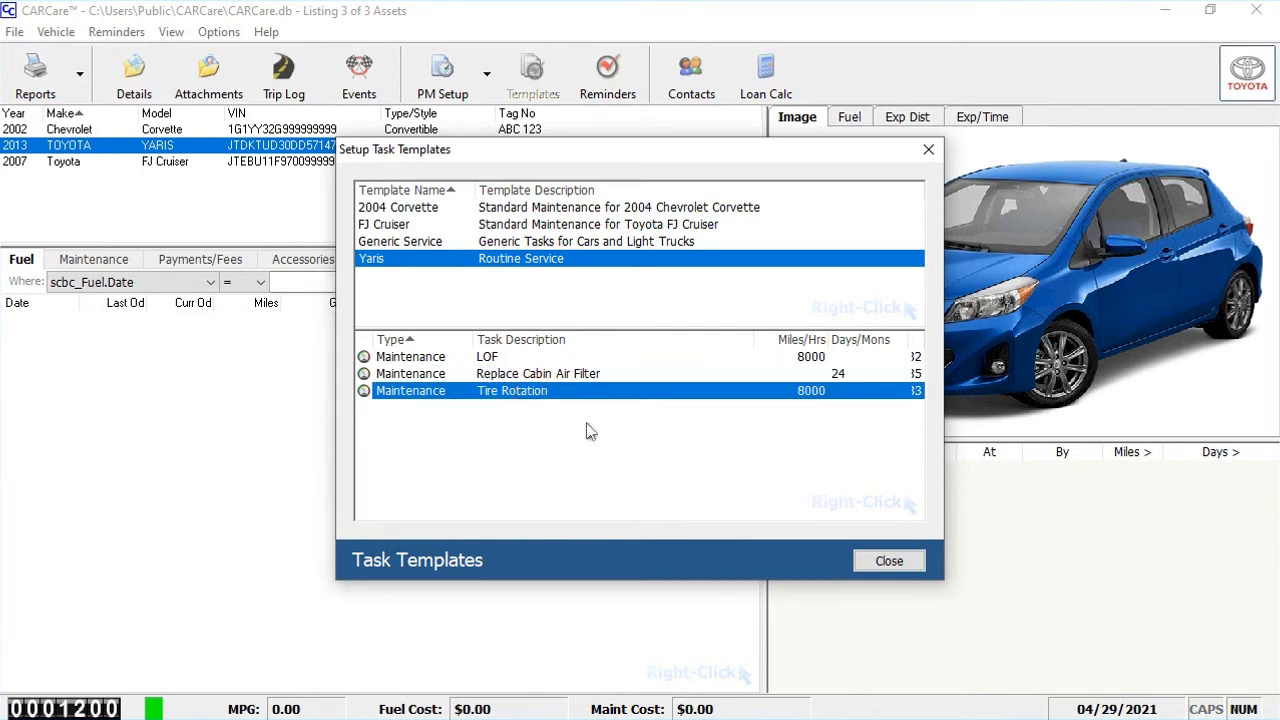
click(888, 560)
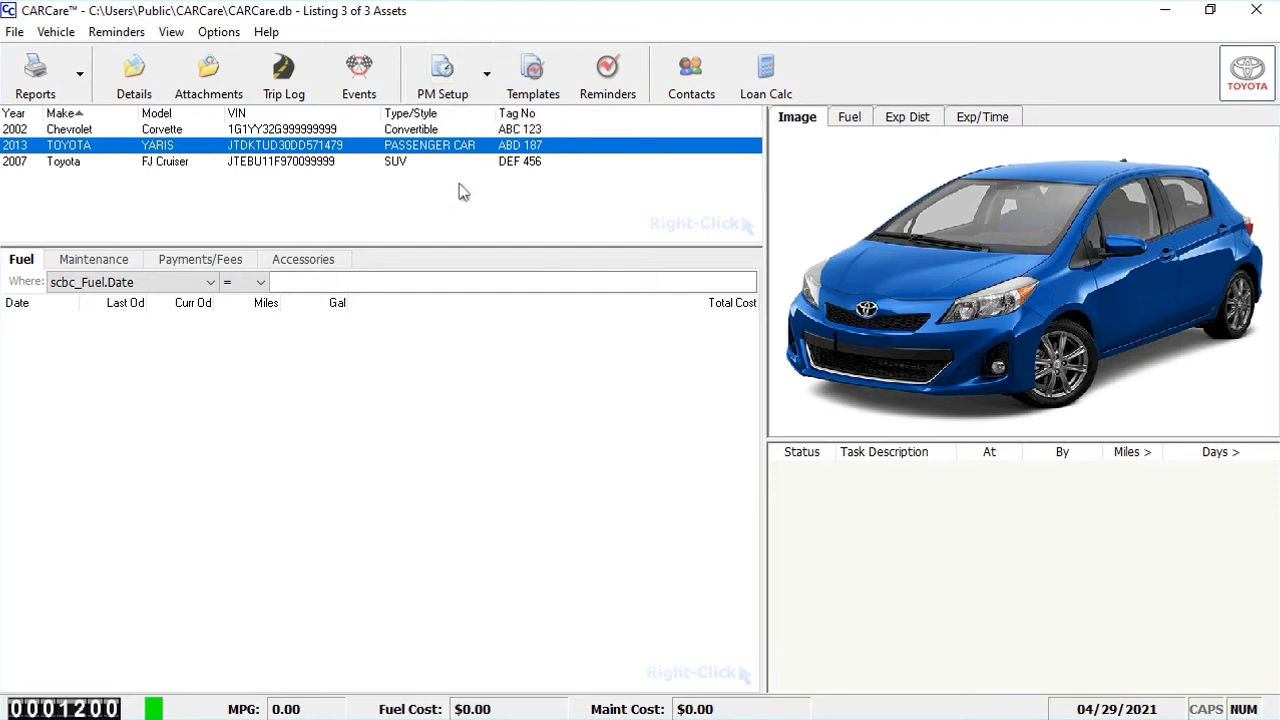
Apply the Yaris task template to the 2013 Toyota Yaris in the preventive maintenance setup and close it
click(443, 75)
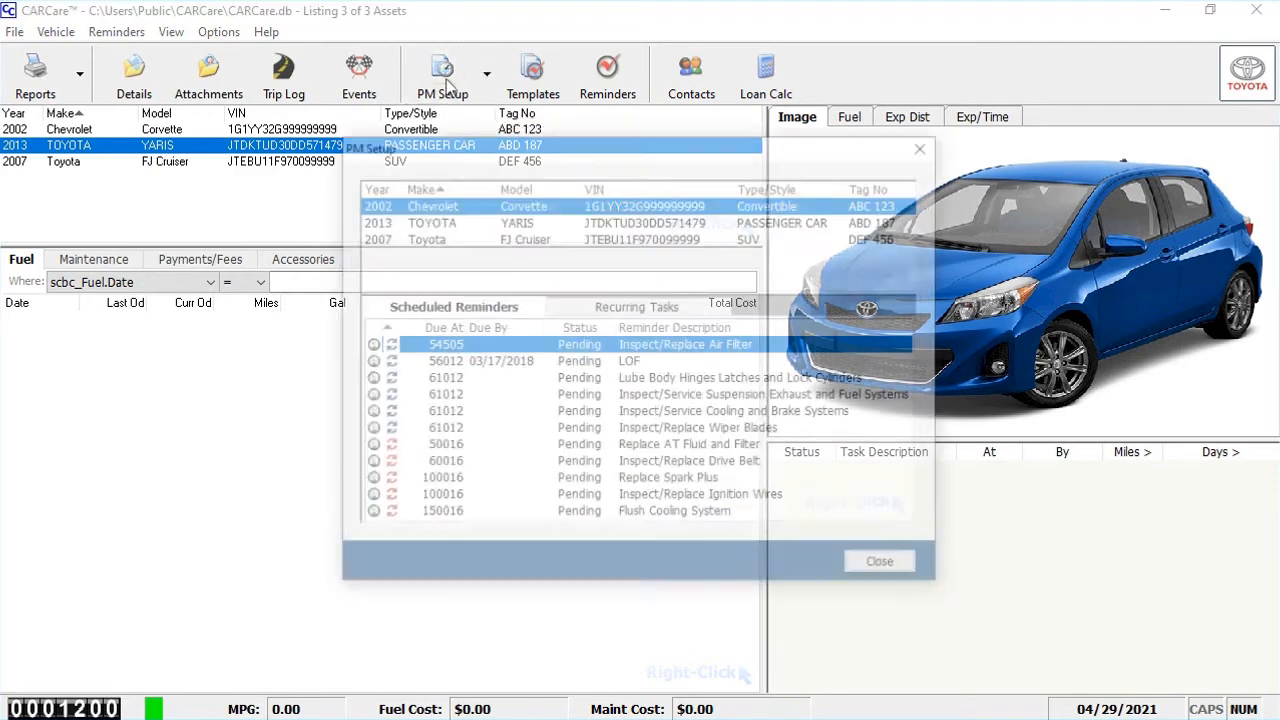
right_click(505, 225)
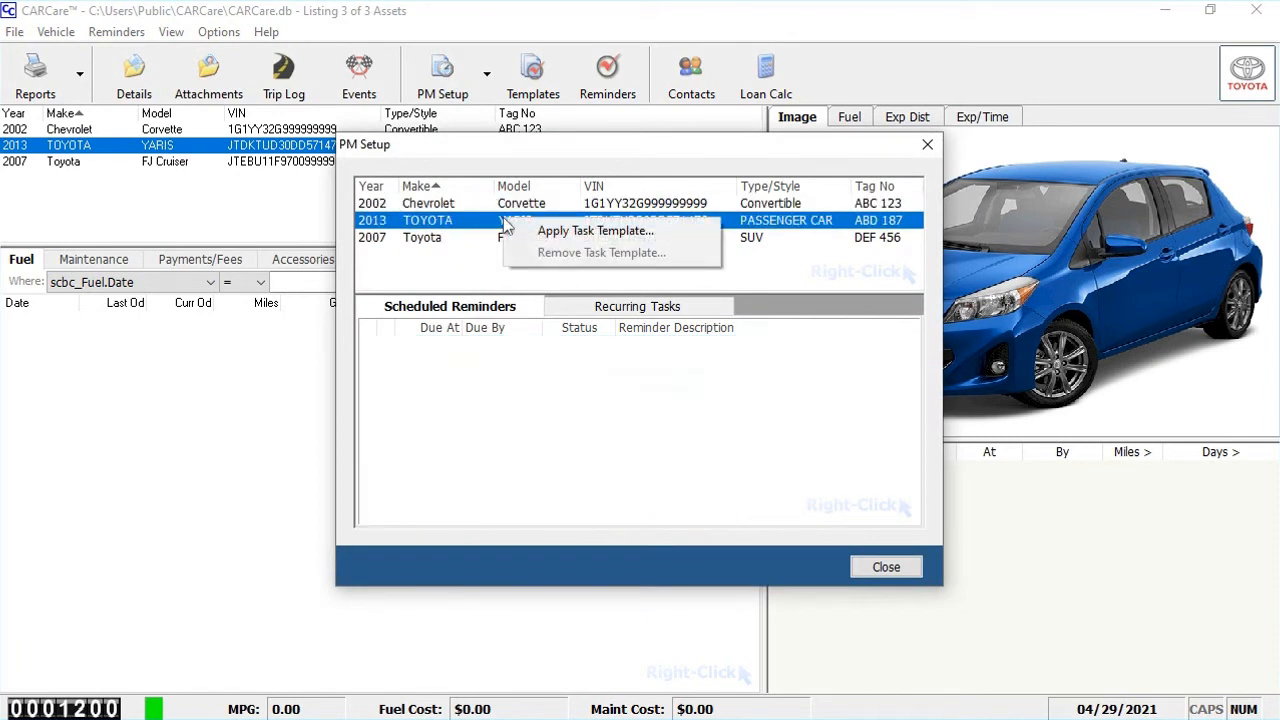
click(564, 230)
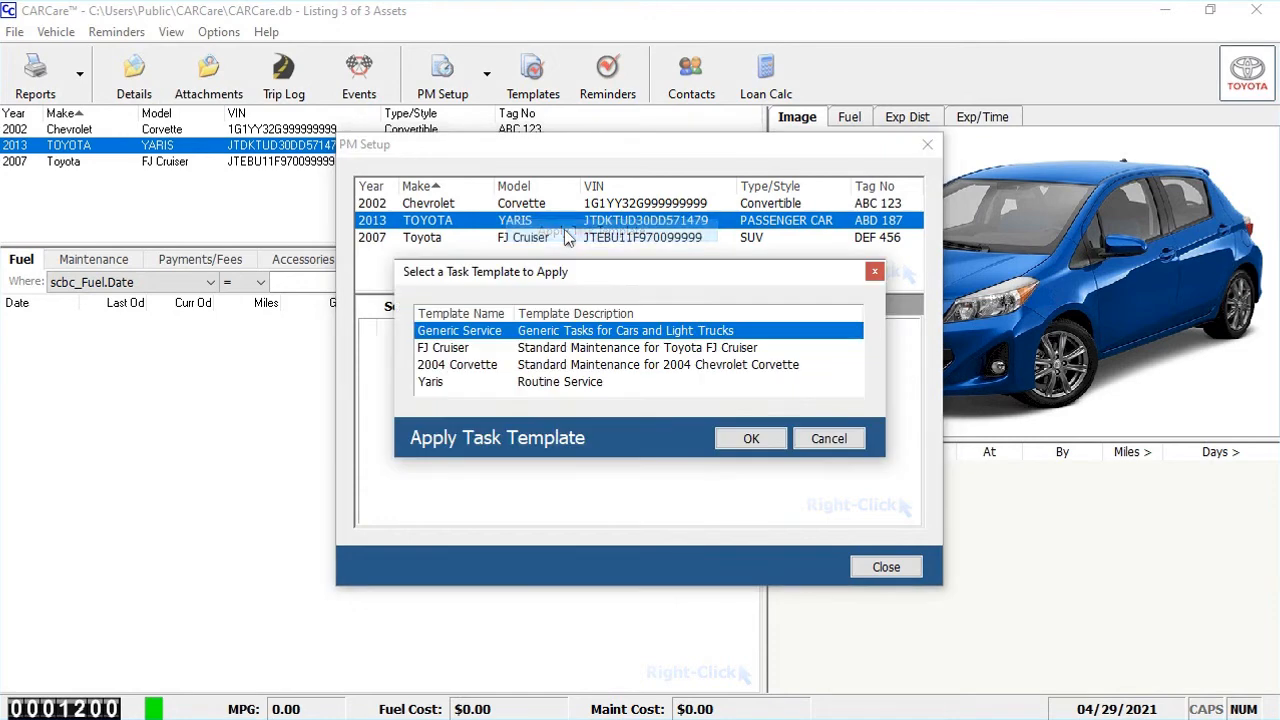
click(564, 381)
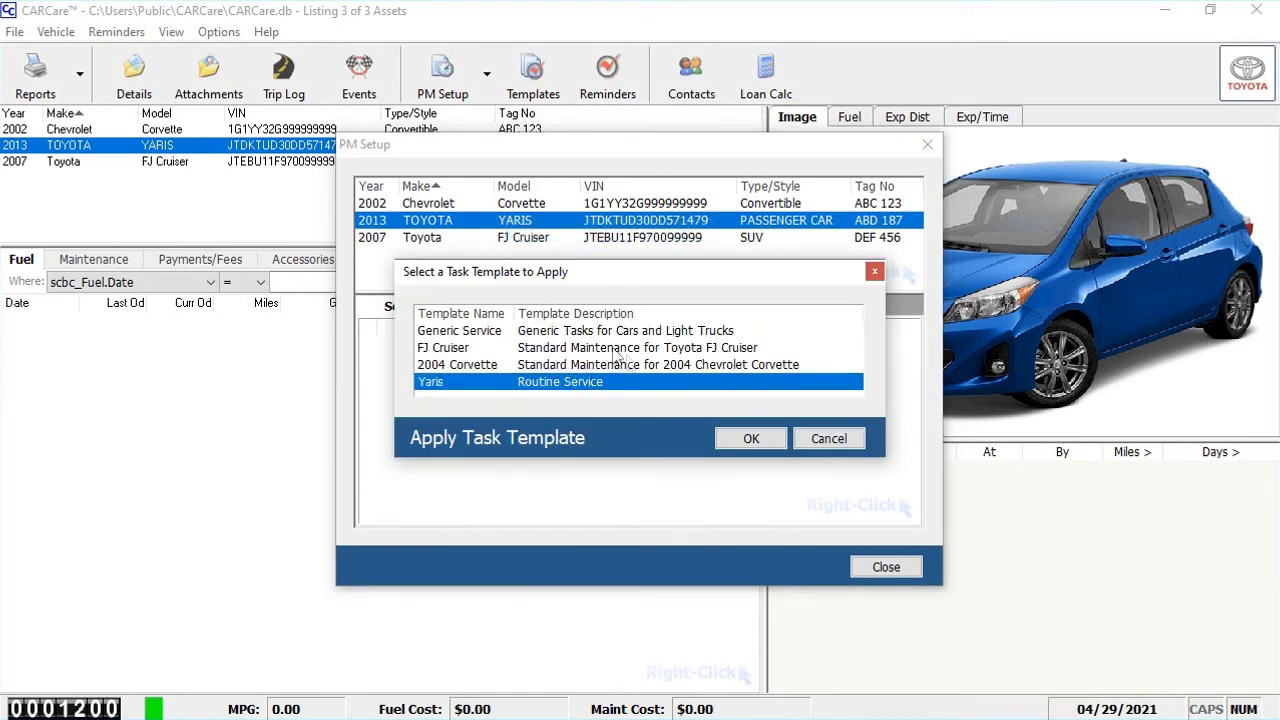
click(737, 442)
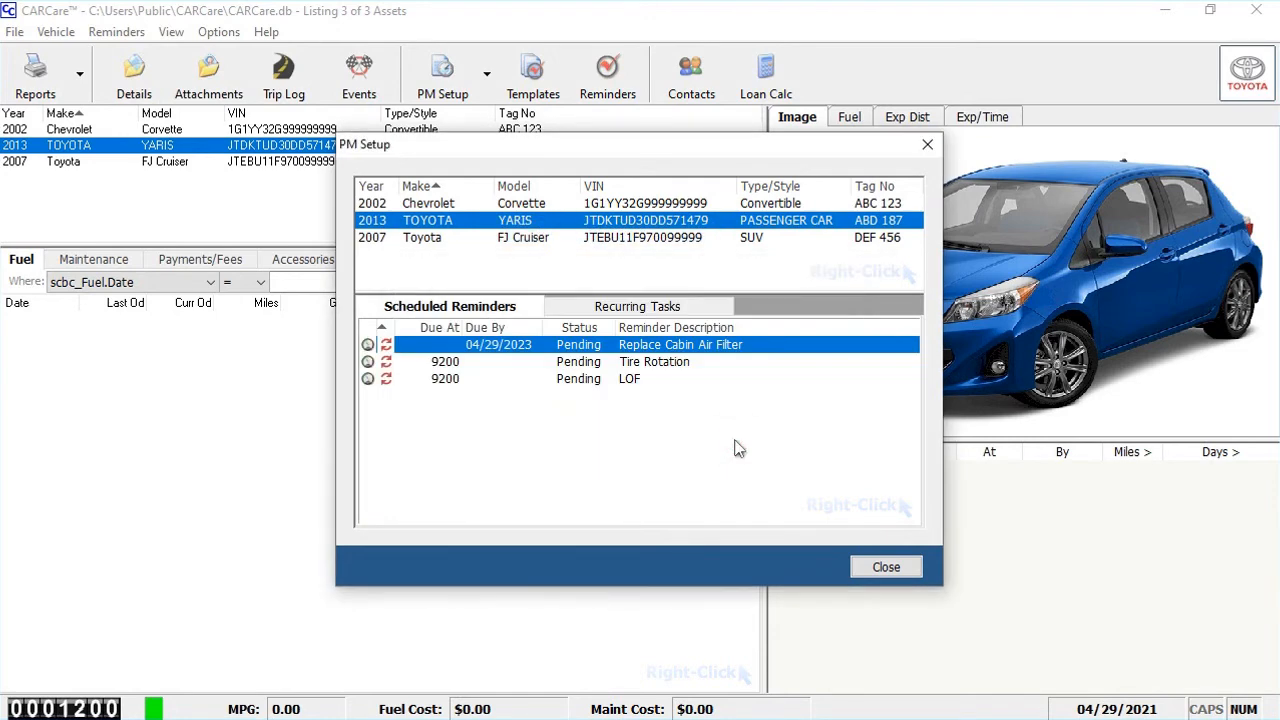
click(886, 567)
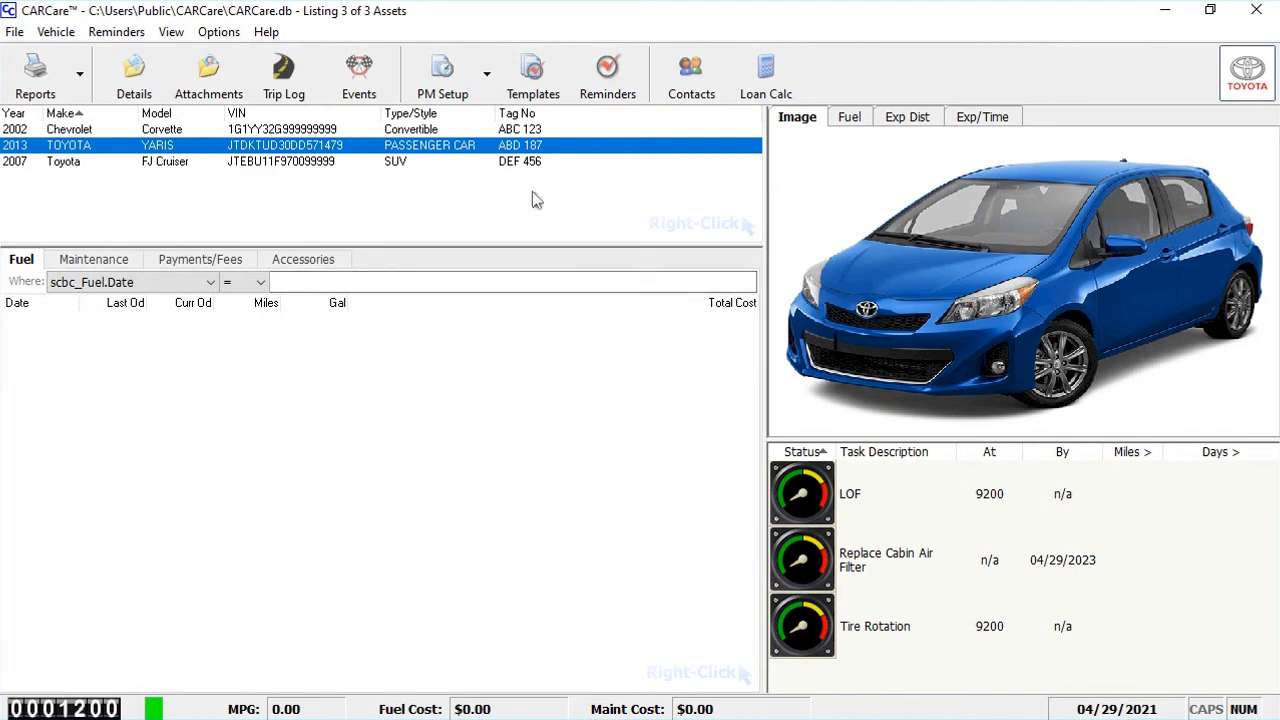
Look over the tasks stored in the Yaris template once more and close the template setup
click(533, 78)
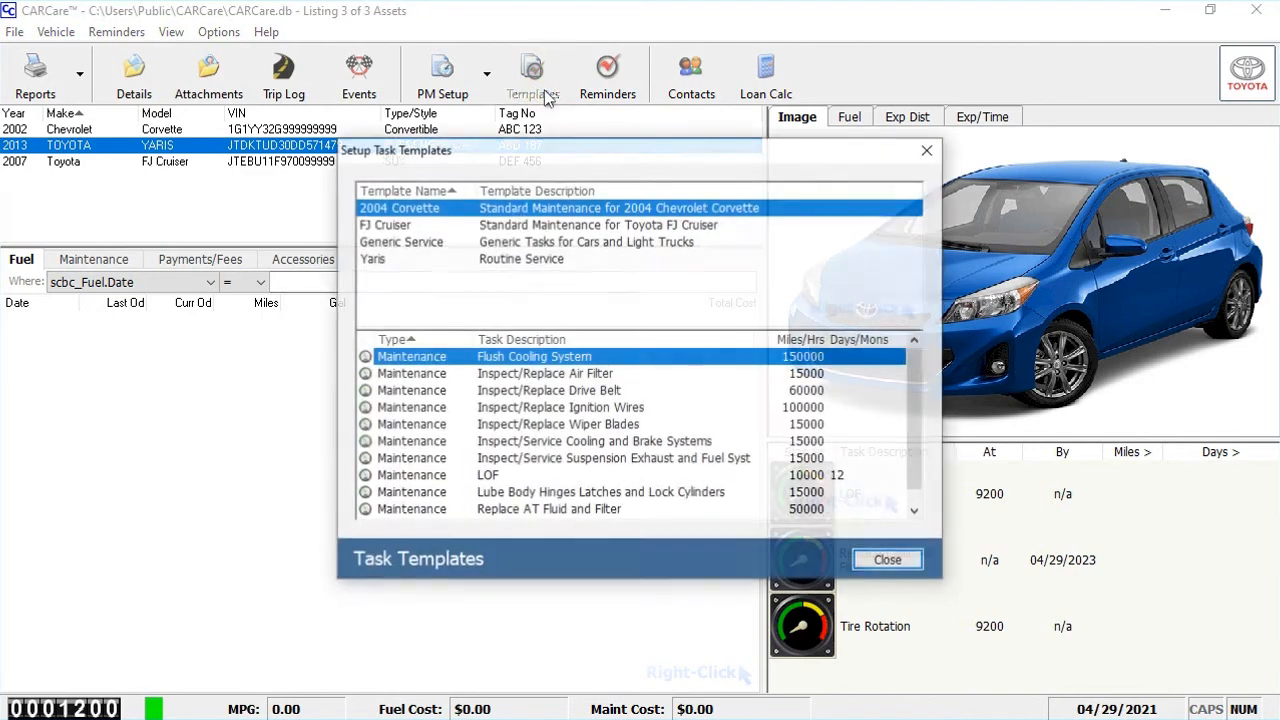
click(443, 260)
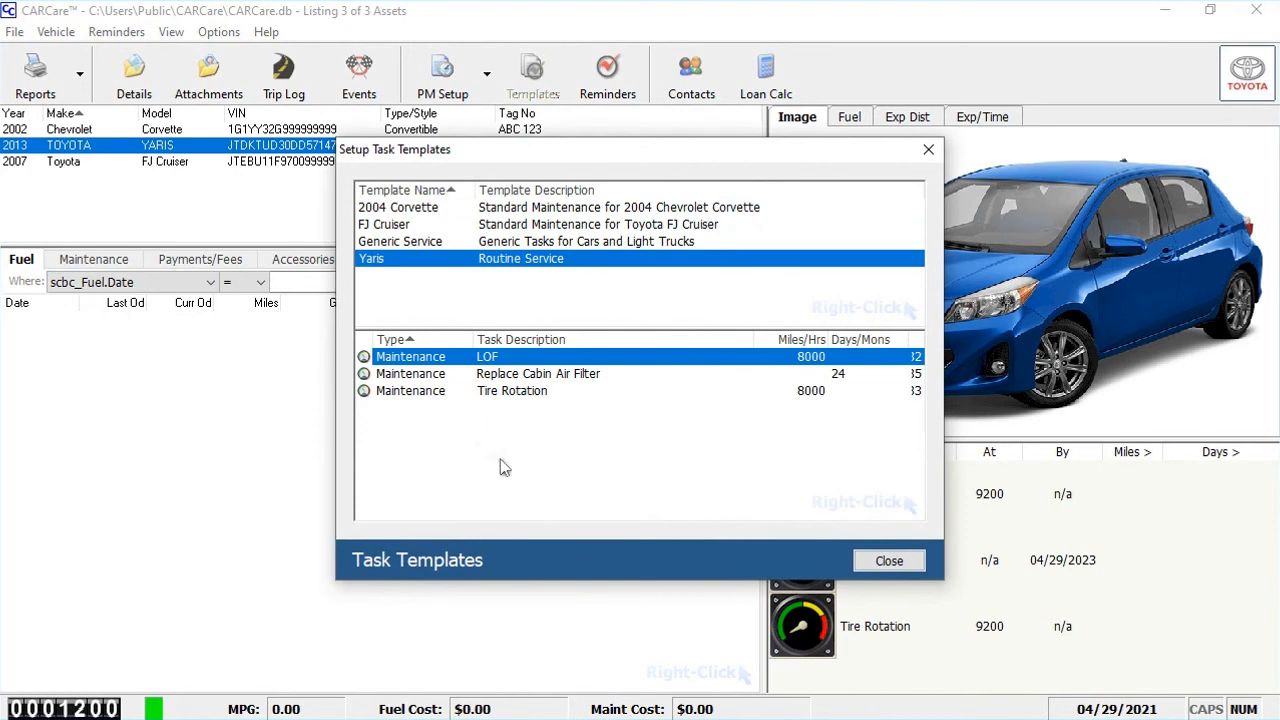
click(889, 562)
Check which other task templates can be applied to the 2013 Toyota Yaris, and leave the maintenance setup without applying one
click(450, 85)
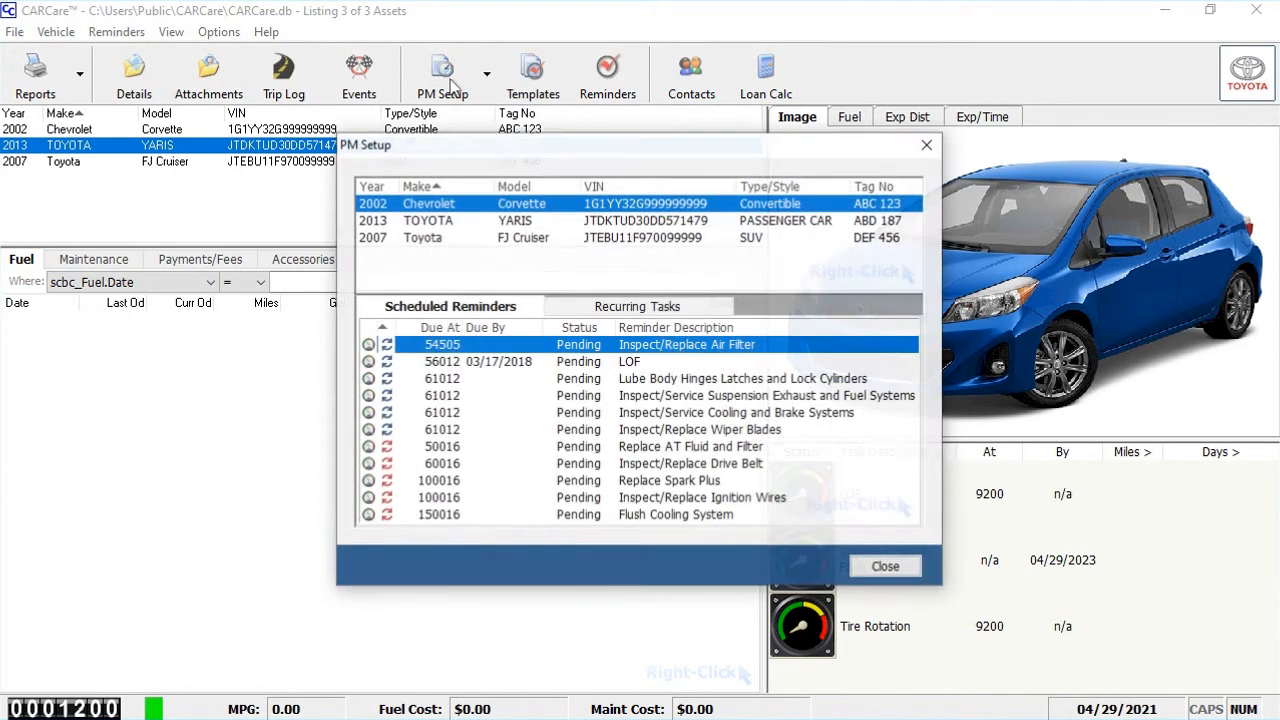
click(452, 238)
click(452, 222)
right_click(452, 228)
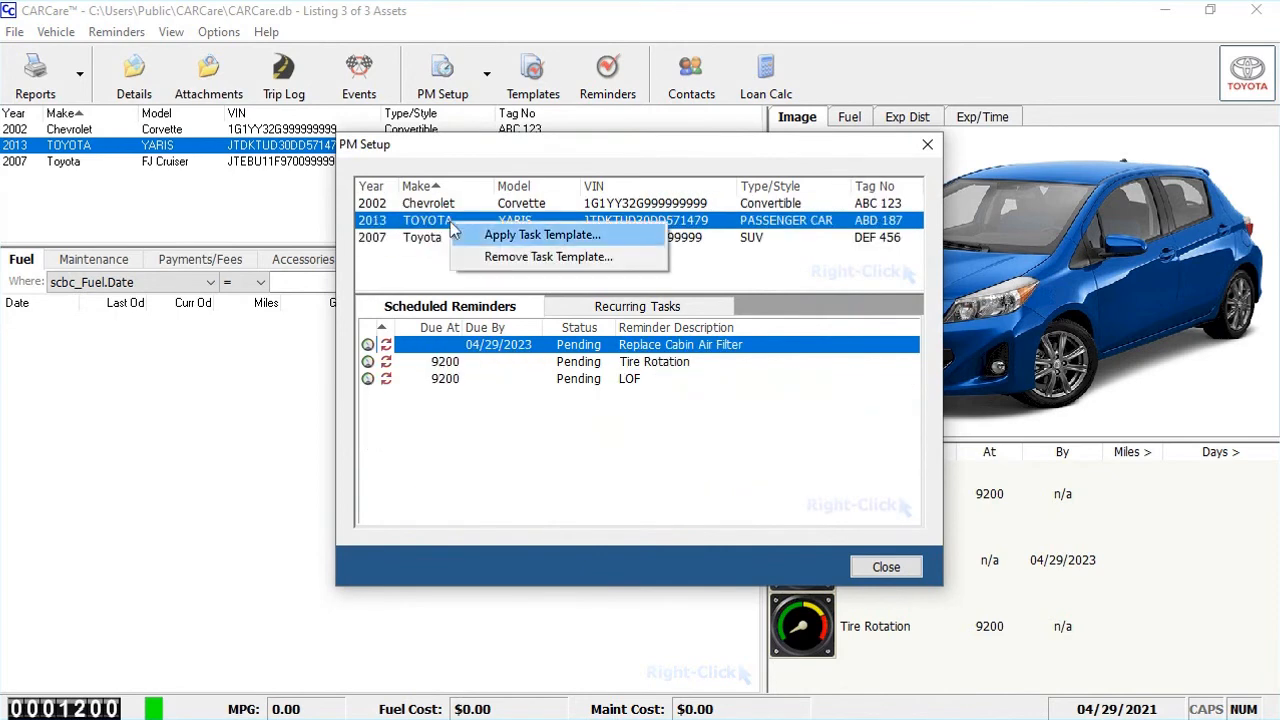
click(512, 236)
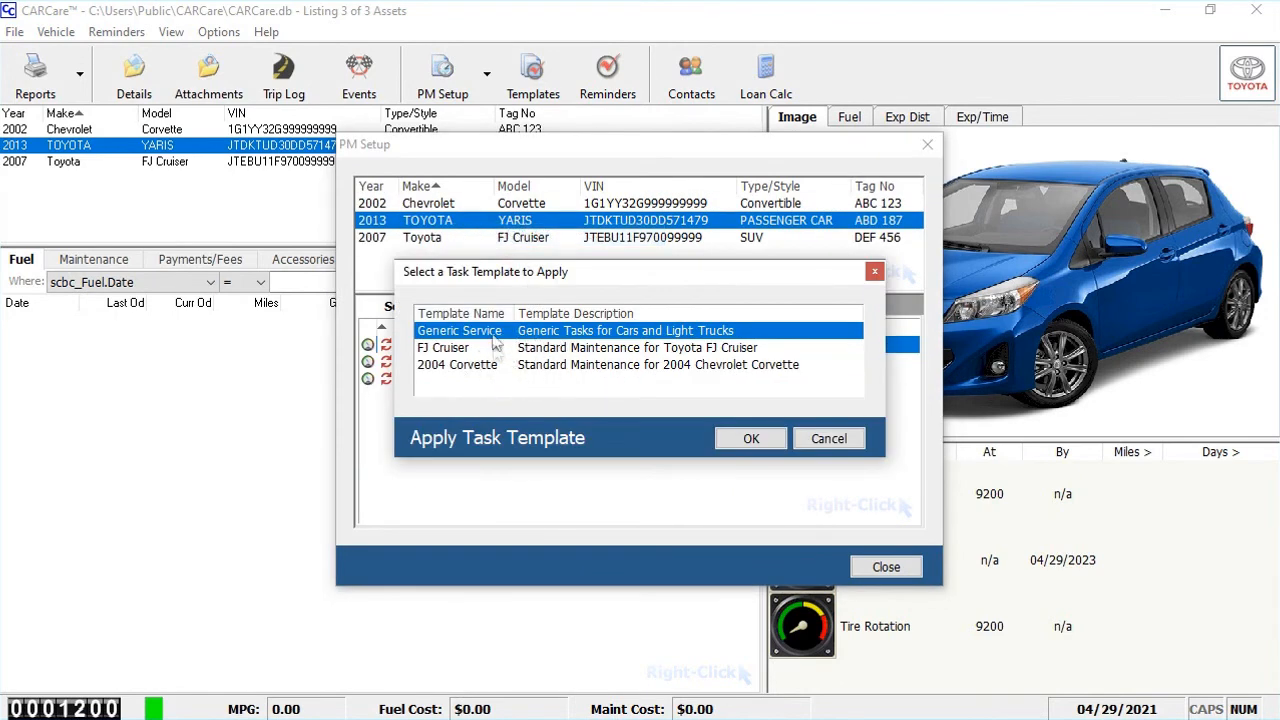
click(836, 444)
click(888, 569)
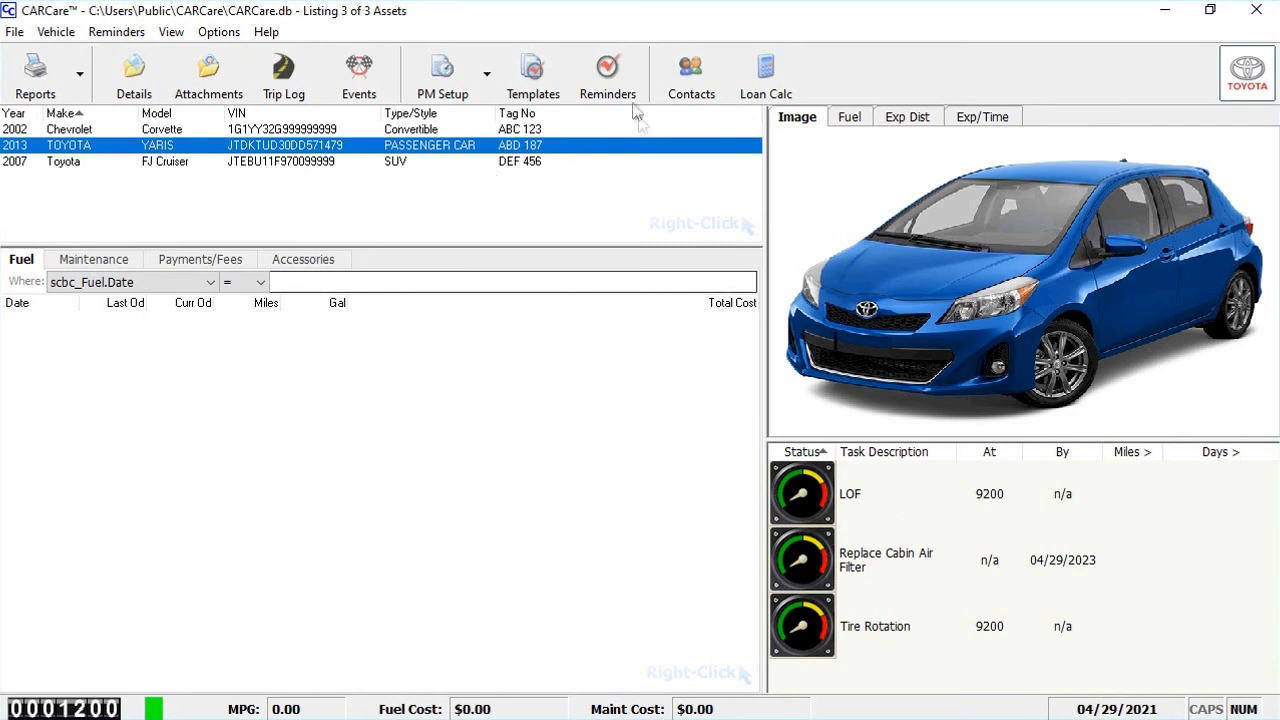
View the list of maintenance reminders currently due for all vehicles and close it
click(608, 80)
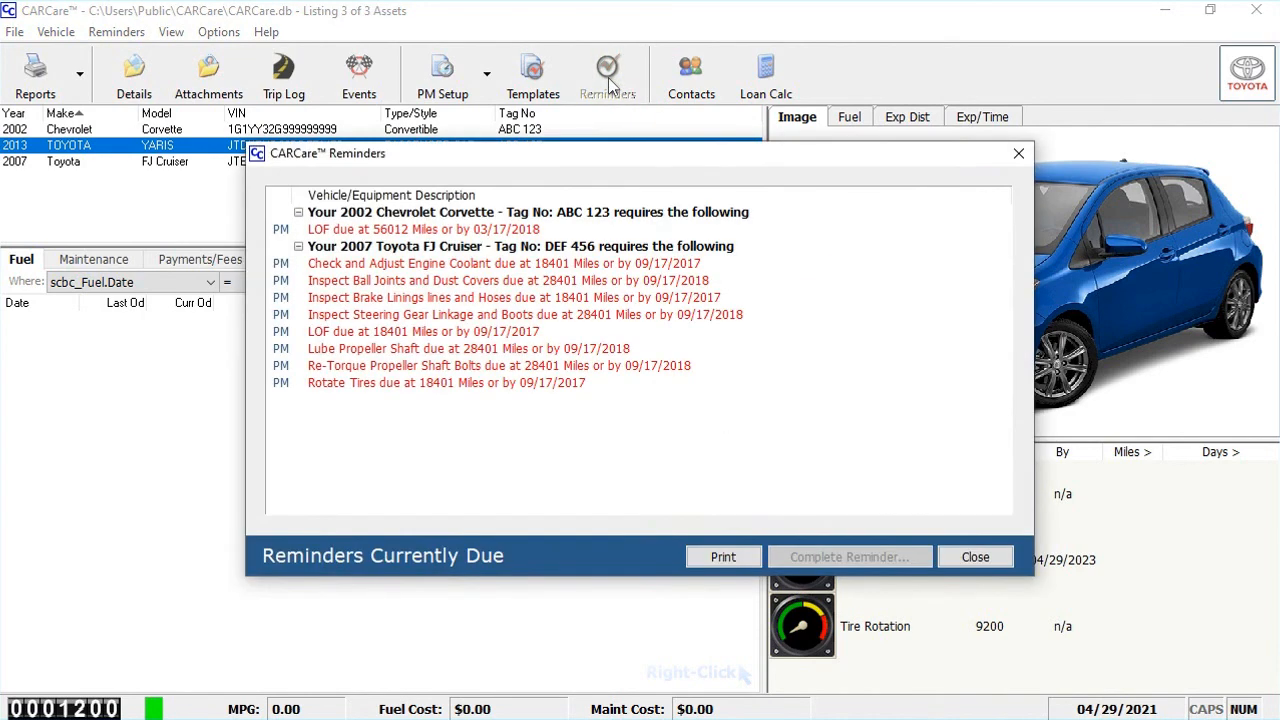
click(975, 557)
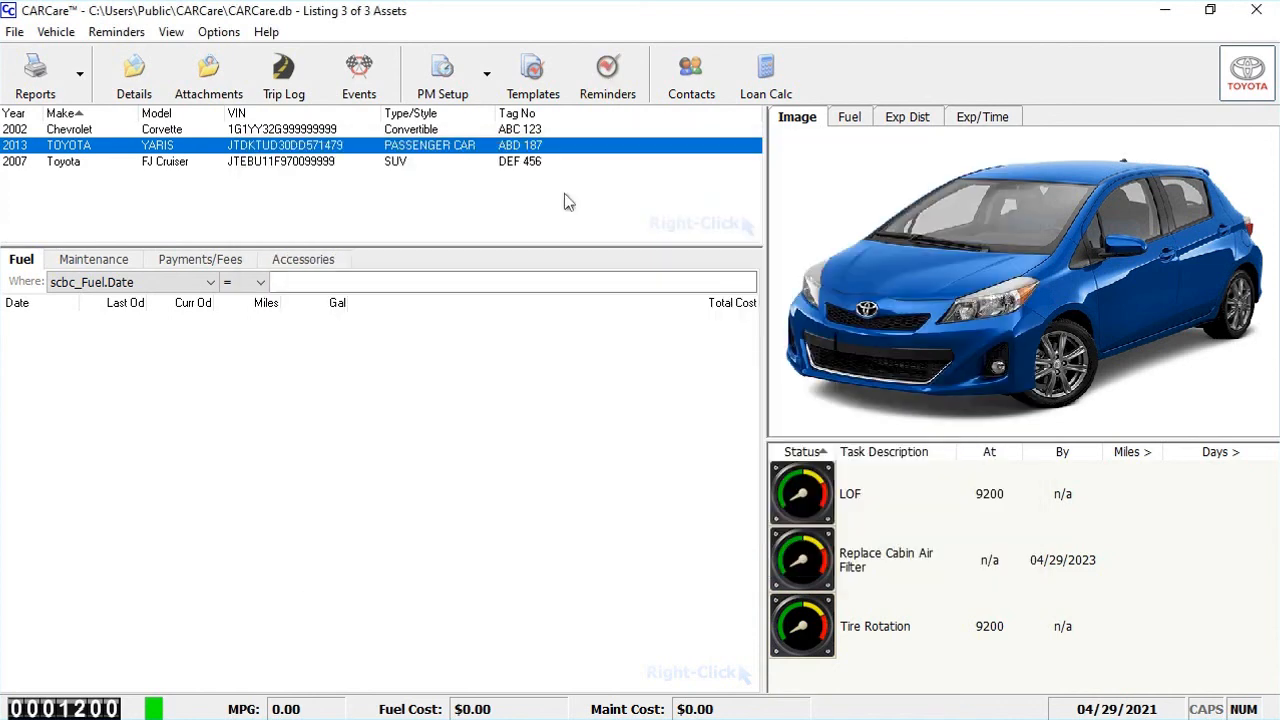